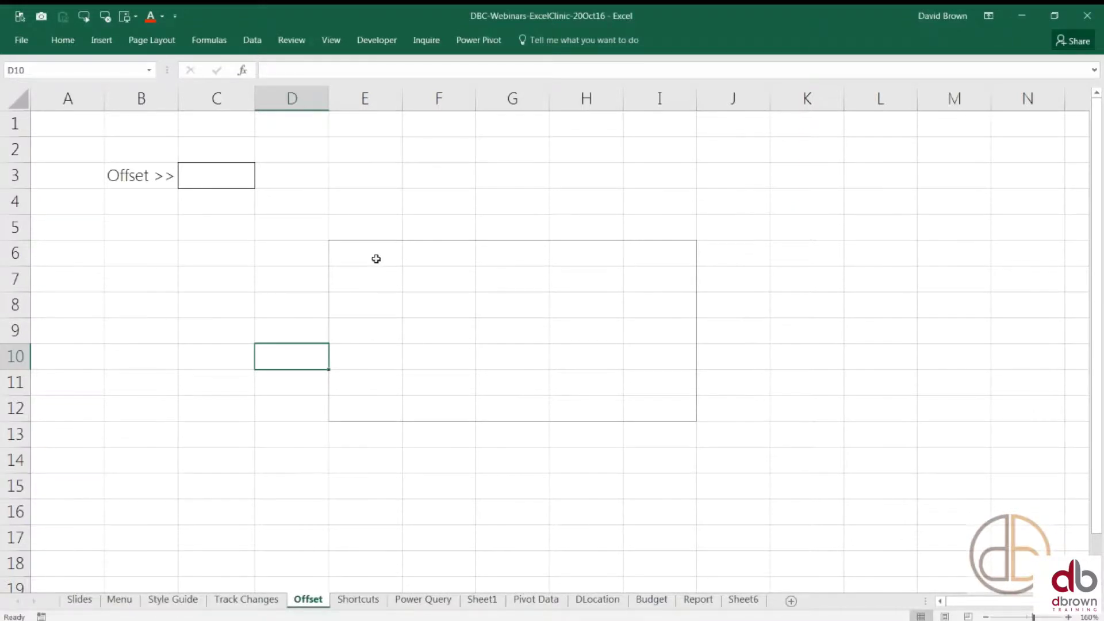
Fill E6:I12 with the formula =RANDBETWEEN(10,1000) in every cell.
key("Up")
left_click(369, 254)
left_click_drag(447, 272, 639, 408)
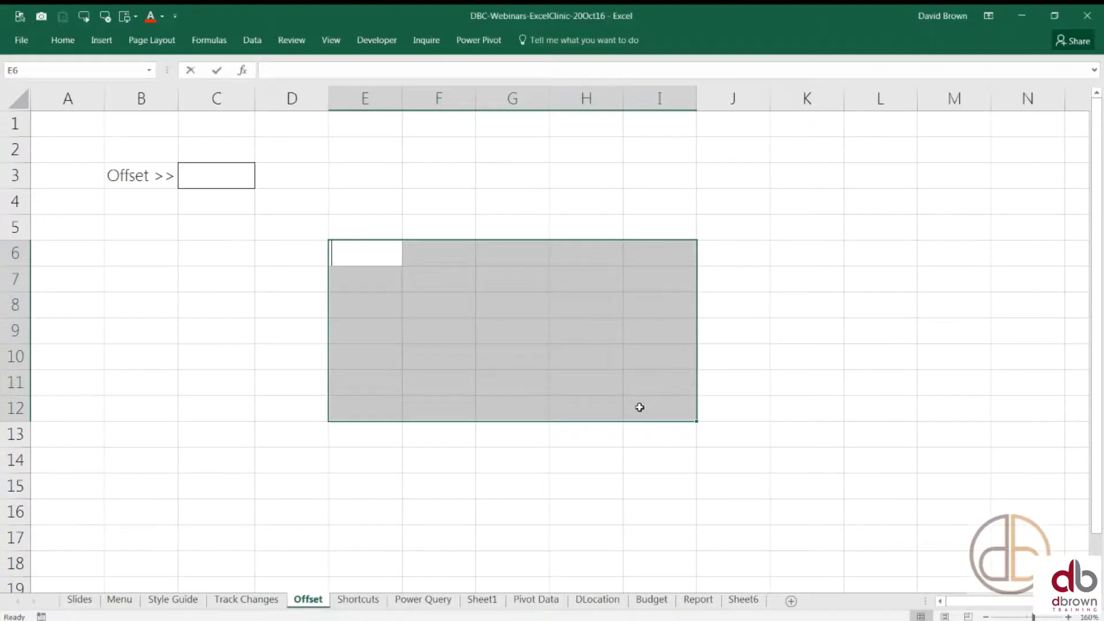
type("=rand")
key("Down")
key("Tab")
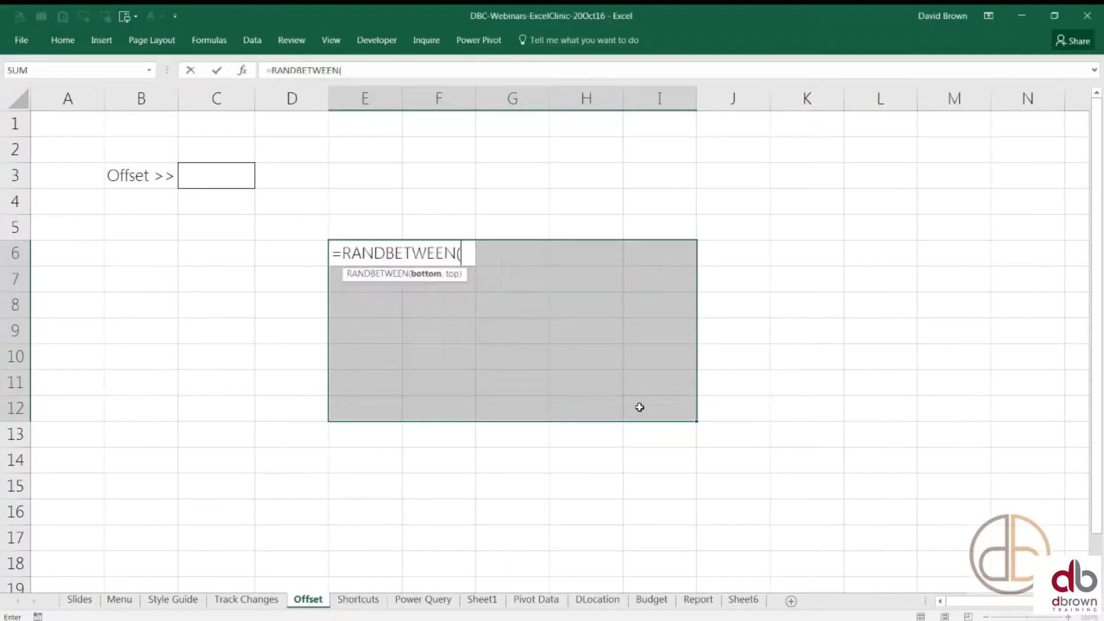
type("10,1000)")
key("ctrl+Return")
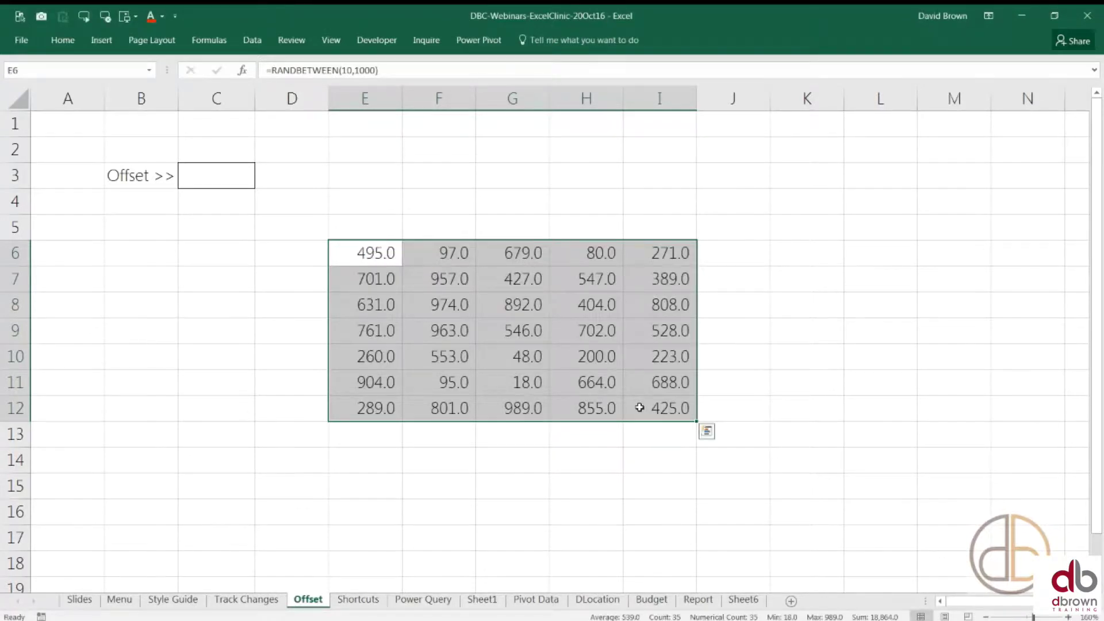
Convert the random numbers in E6:I12 to fixed values with Paste Special Values.
key("ctrl+c")
key("ctrl+alt+v")
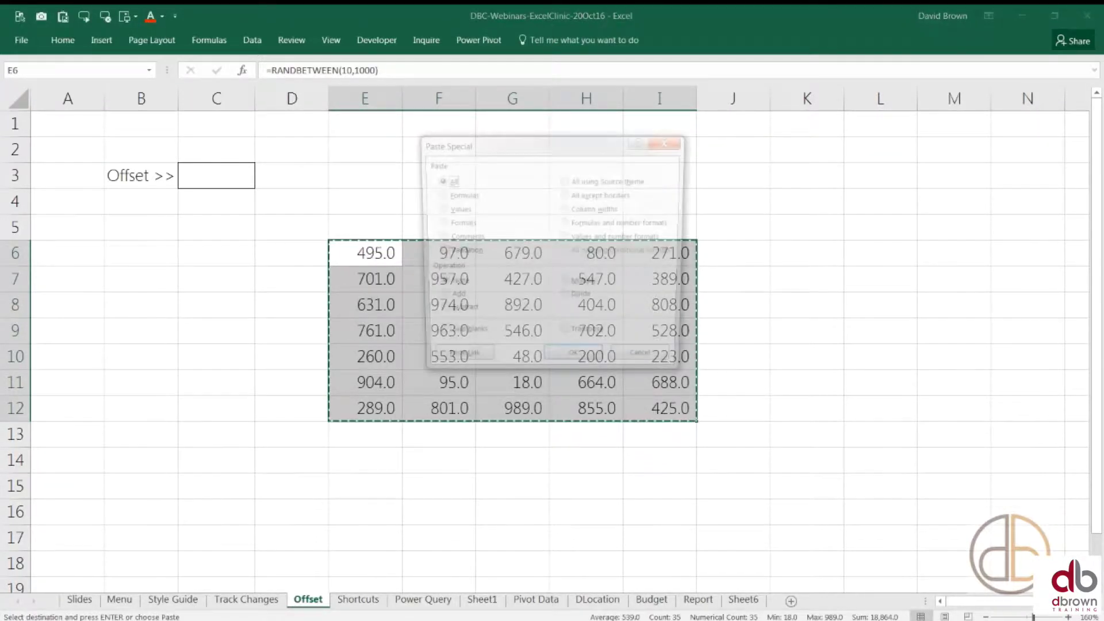
key("v")
key("Return")
key("Escape")
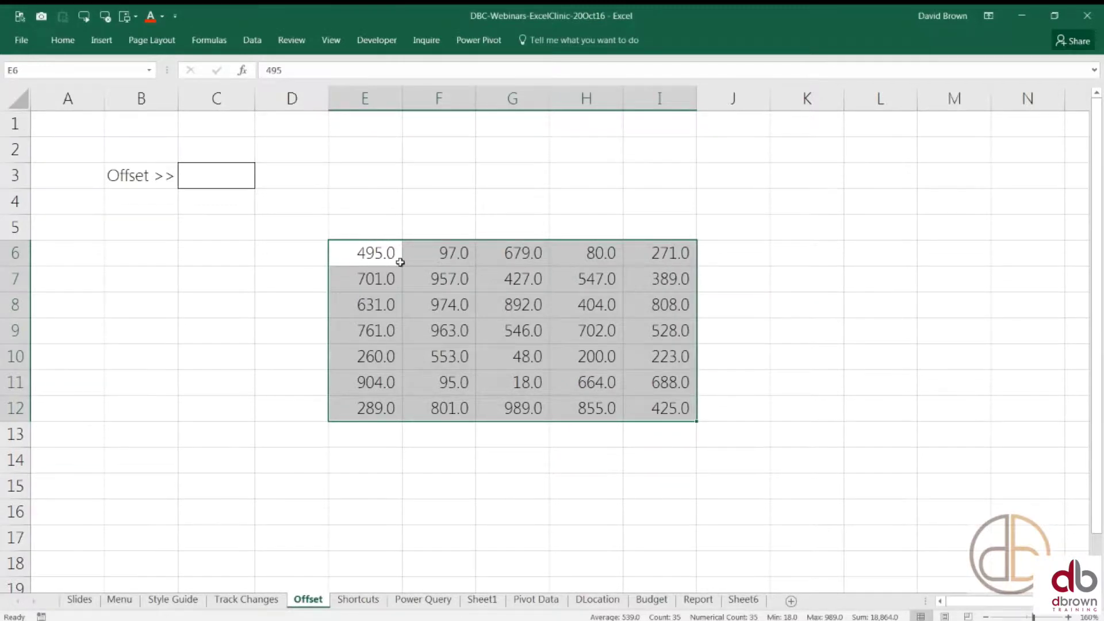
Shade cell G9, holding 546, with a yellow fill.
left_click(525, 331)
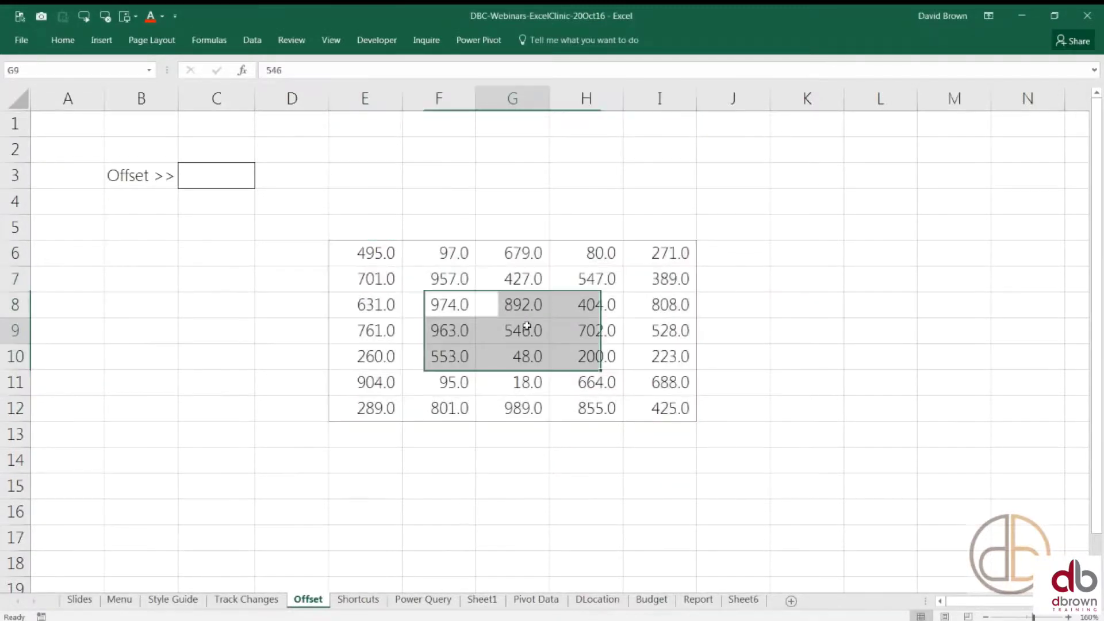
left_click(63, 40)
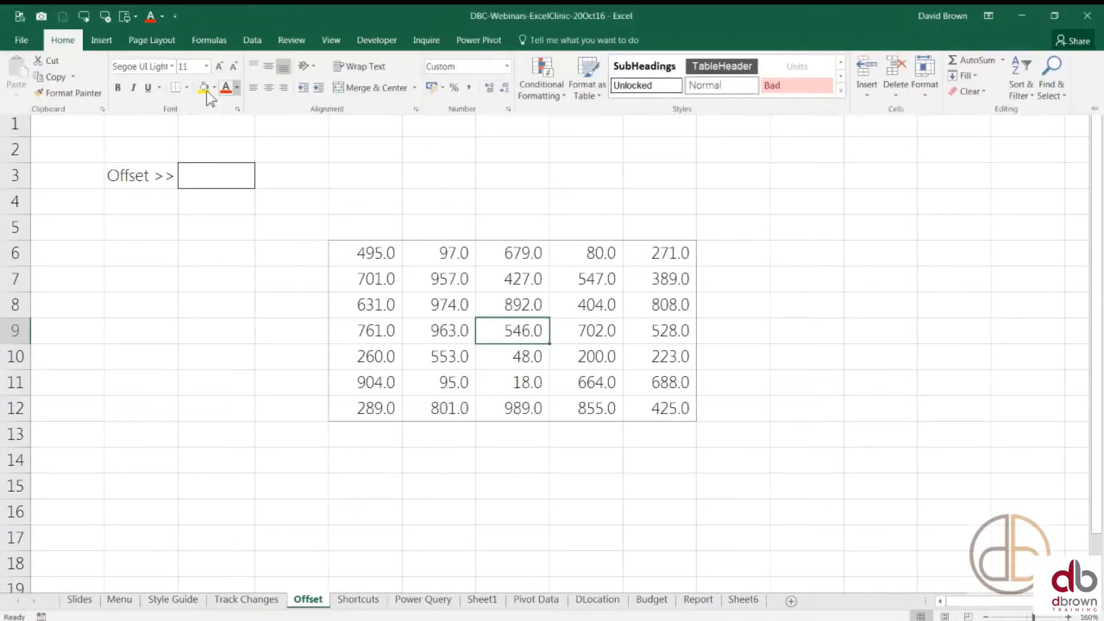
left_click(203, 87)
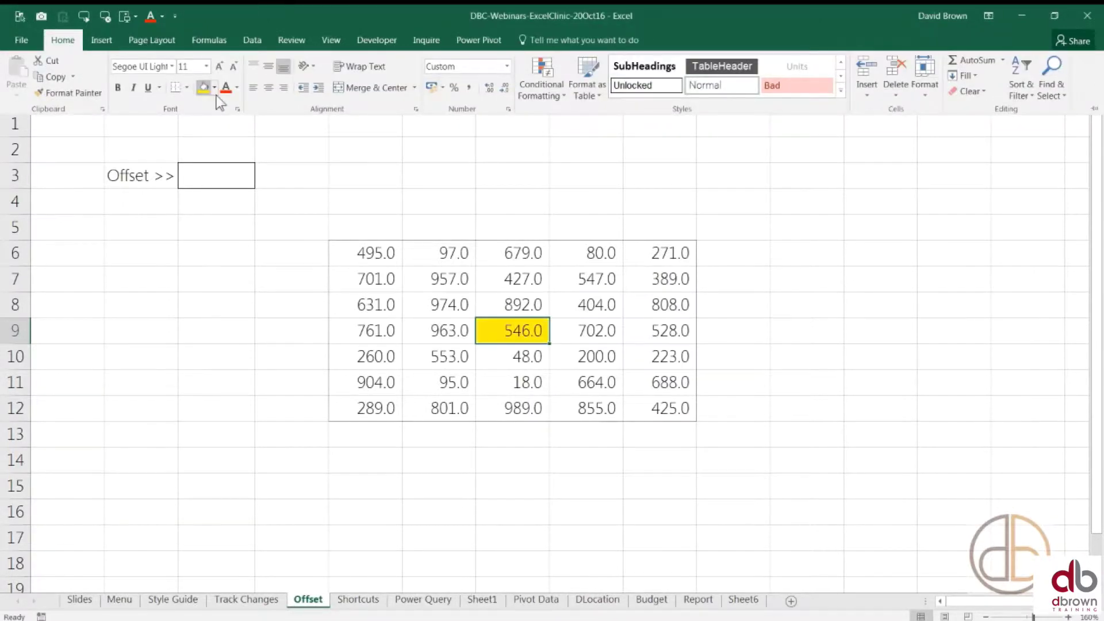
left_click(236, 171)
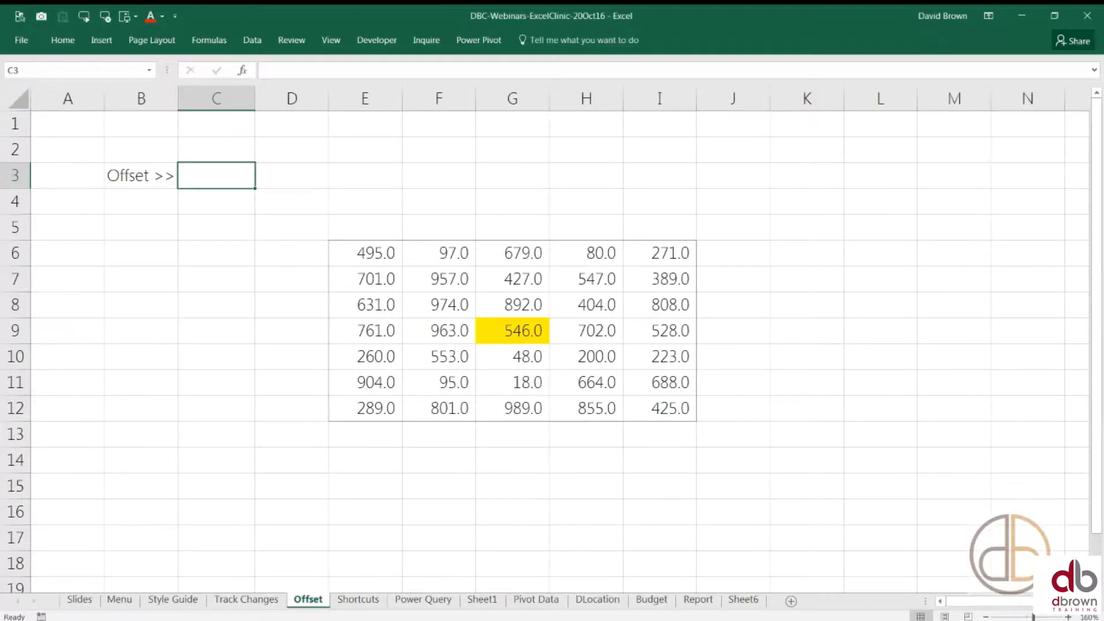
left_click(506, 332)
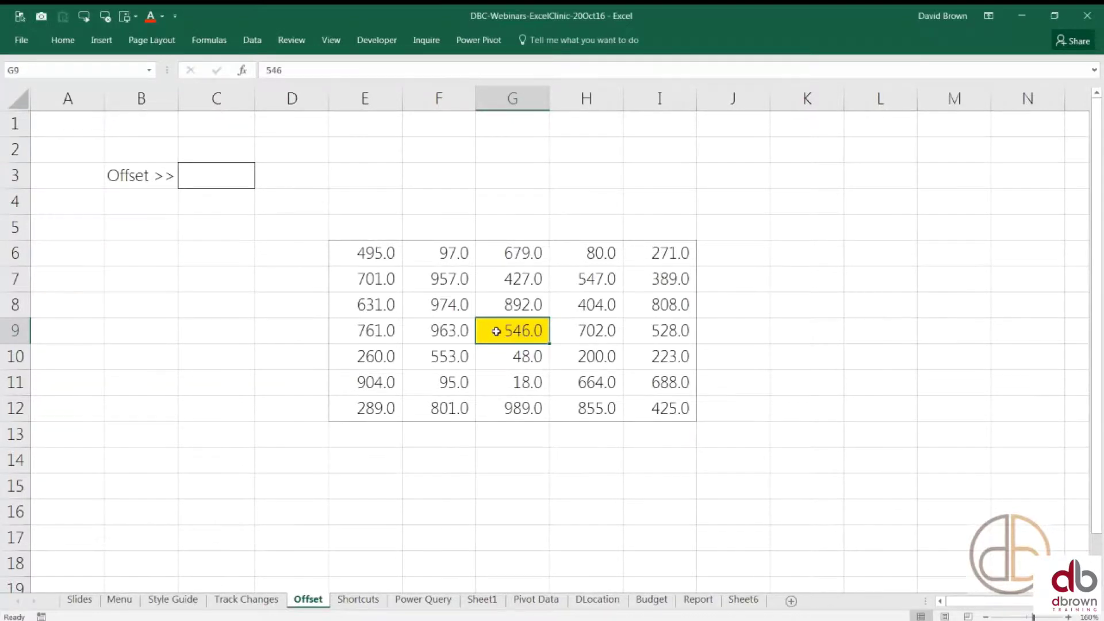
key("Right")
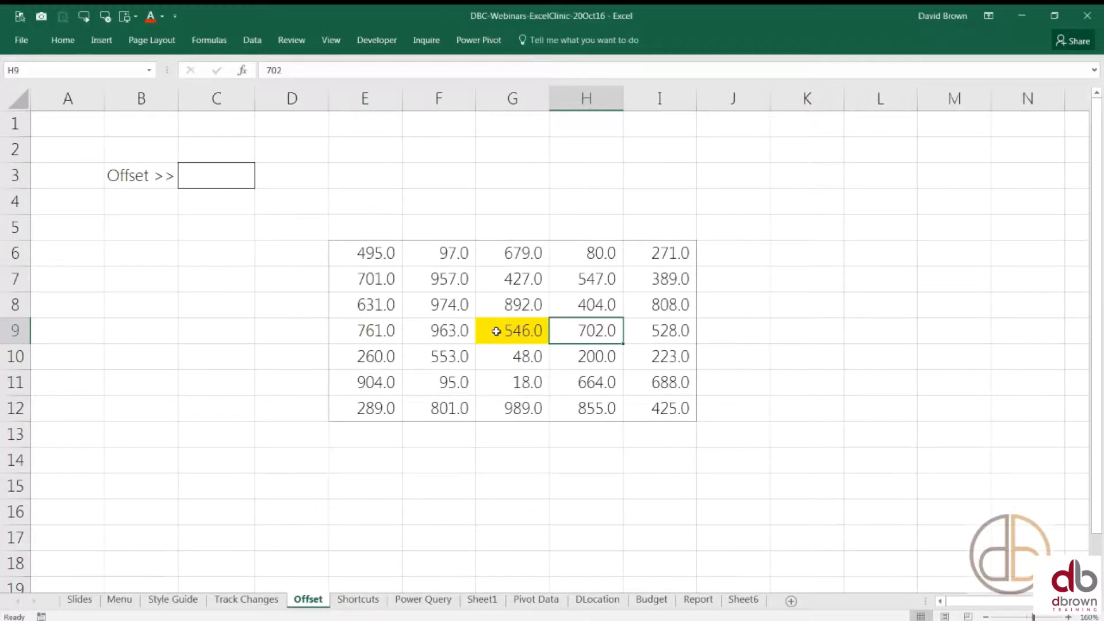
key("Left")
key("Right")
key("Left")
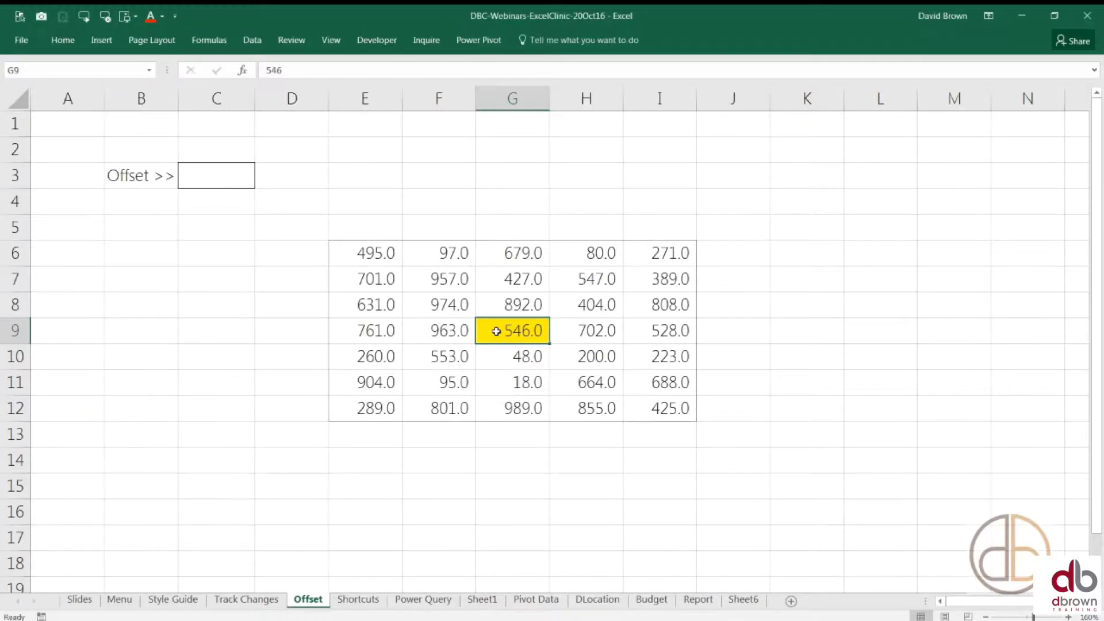
key("Down")
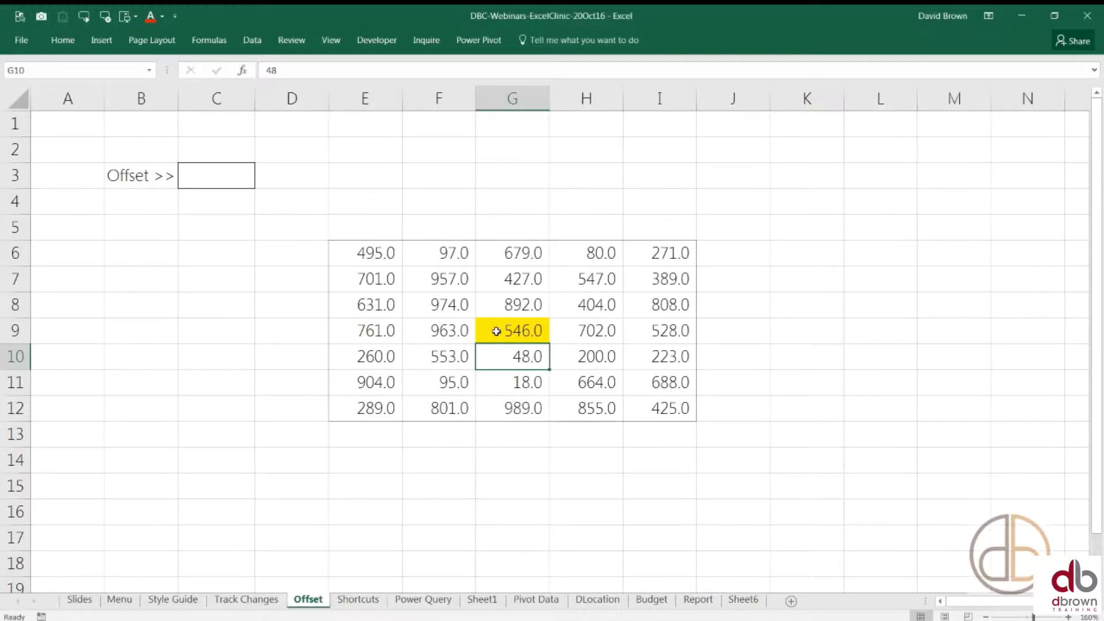
key("Right")
key("Right")
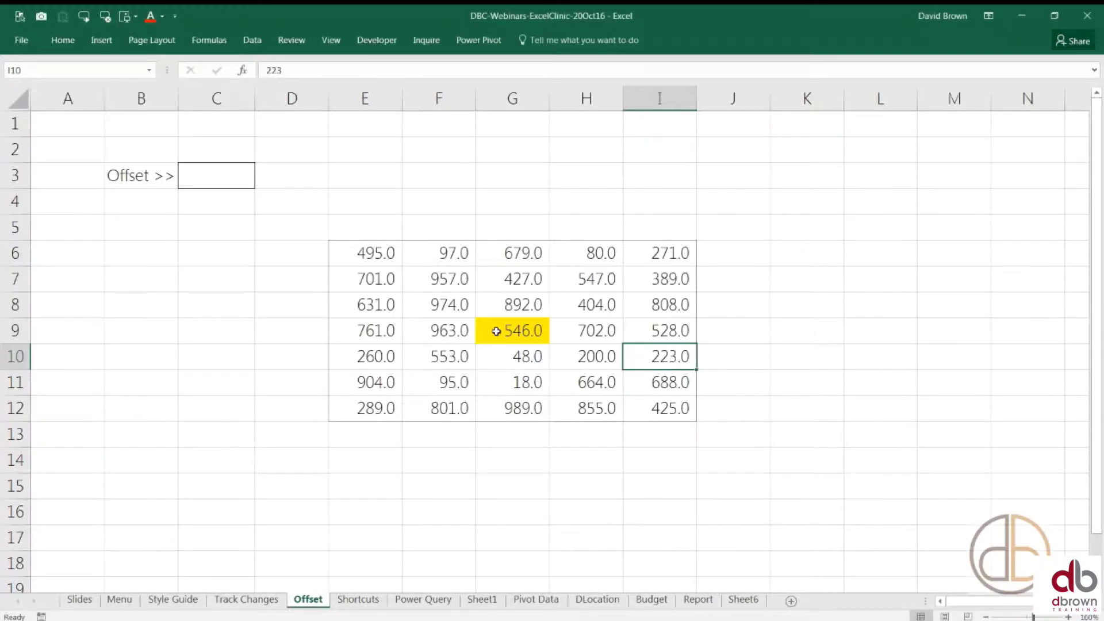
key("Left")
key("Left")
key("Up")
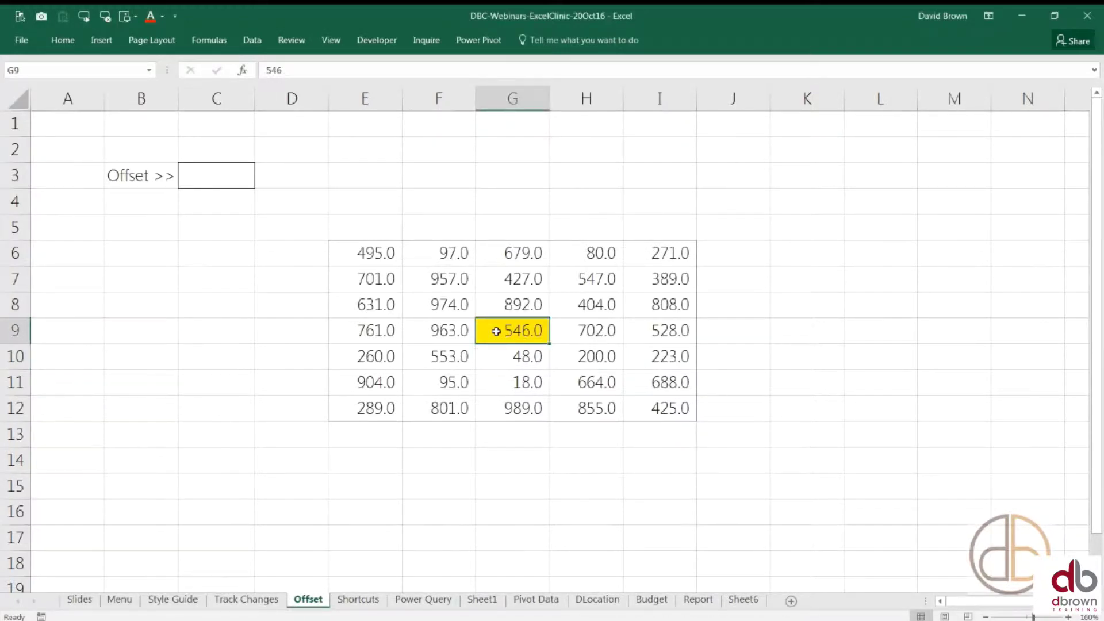
key("shift+space")
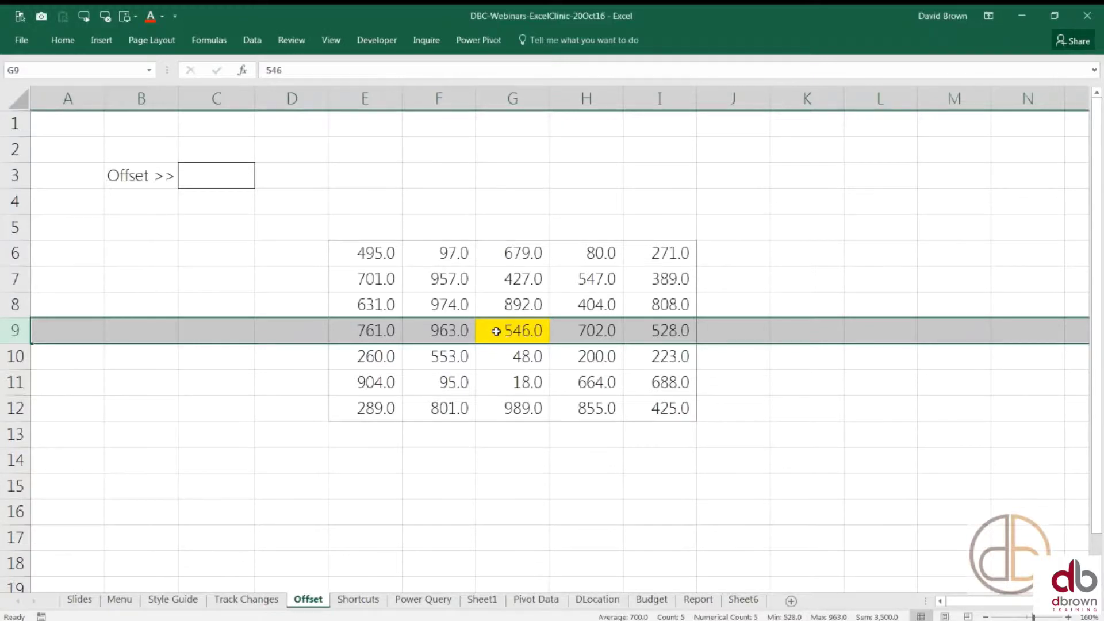
key("Left")
key("Left")
key("ctrl+space")
key("Right")
key("ctrl+space")
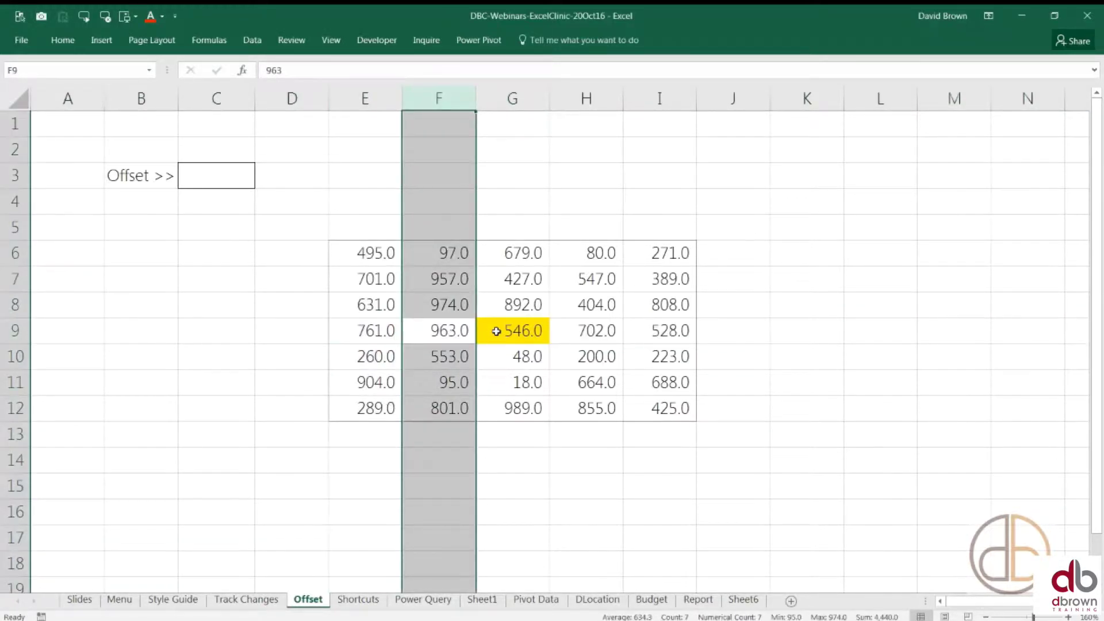
key("Right")
key("ctrl+space")
key("Down")
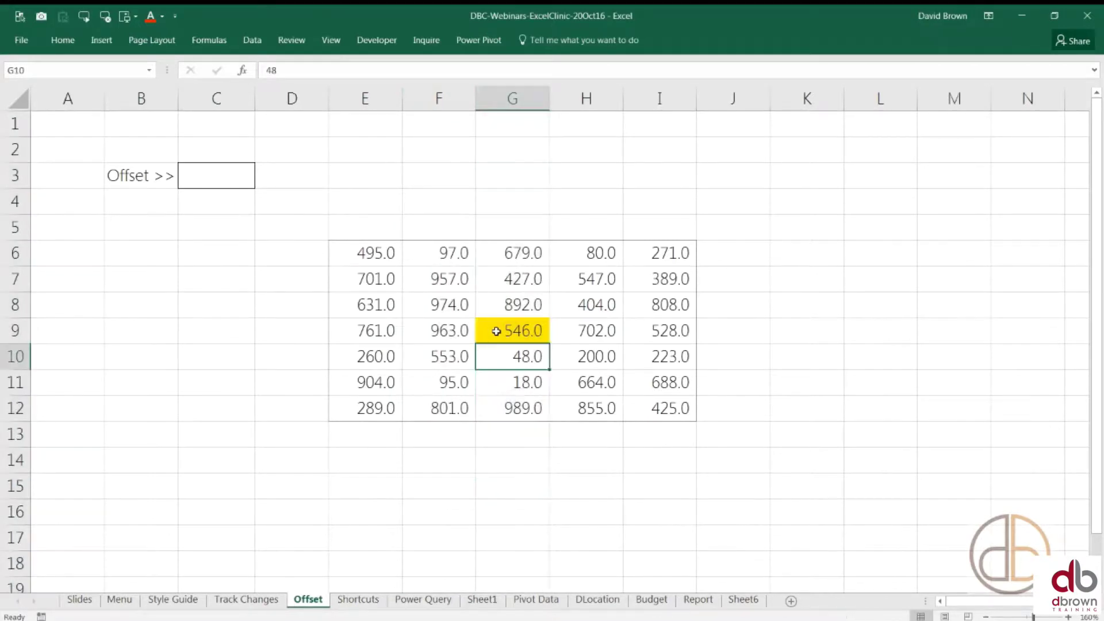
key("Up")
key("Up")
key("Down")
key("Down")
key("shift+space")
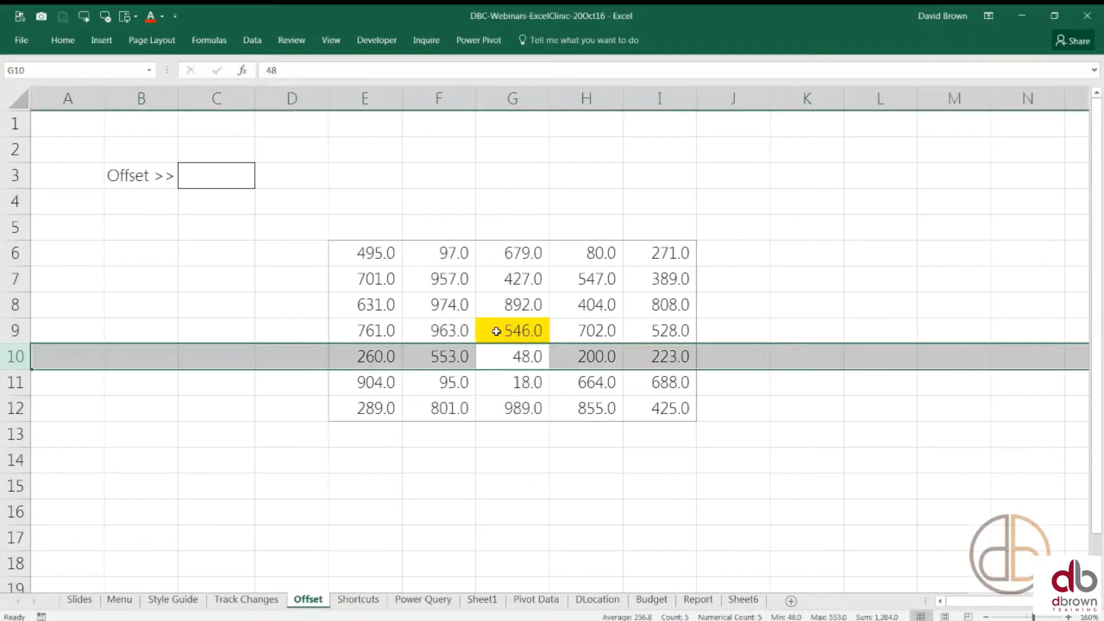
key("Down")
key("shift+space")
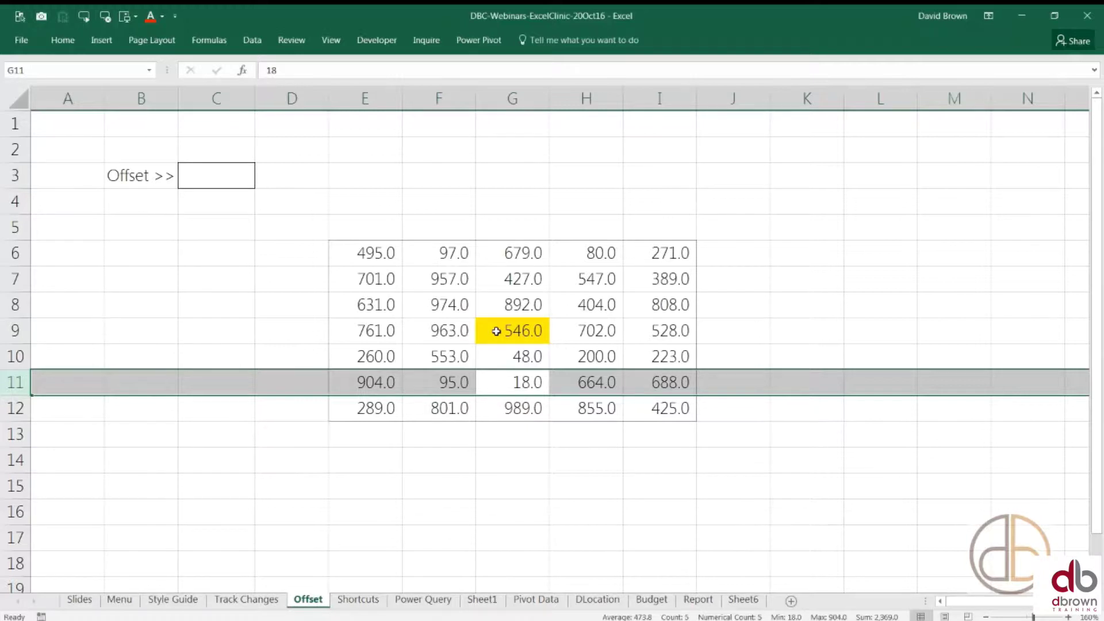
key("Up")
key("Up")
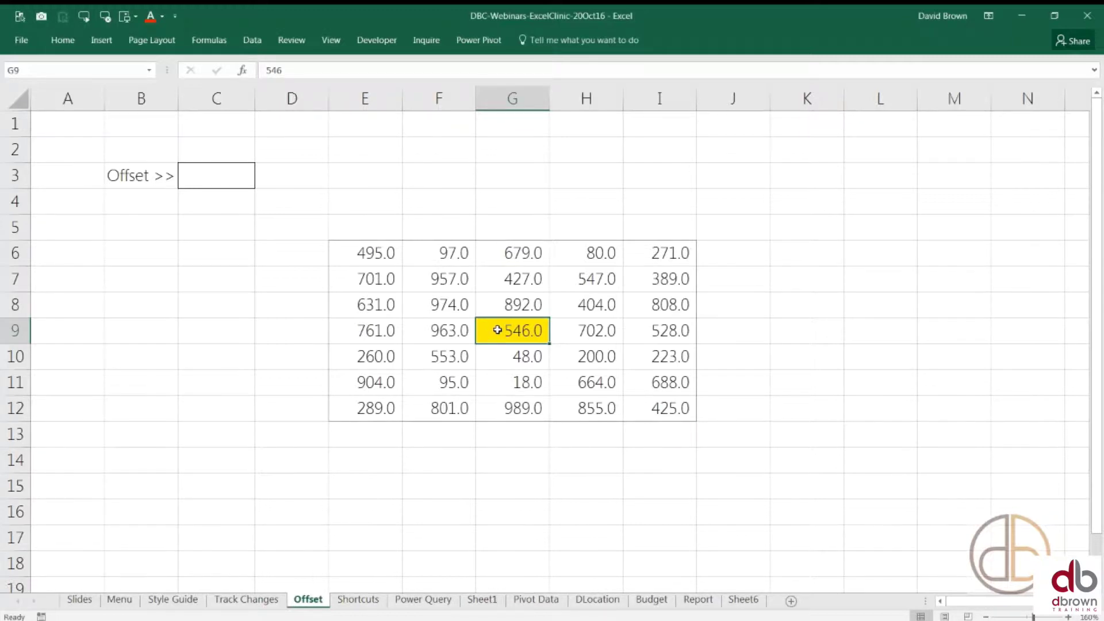
Start an OFFSET formula in C3 and bring up its Function Arguments form.
left_click(224, 174)
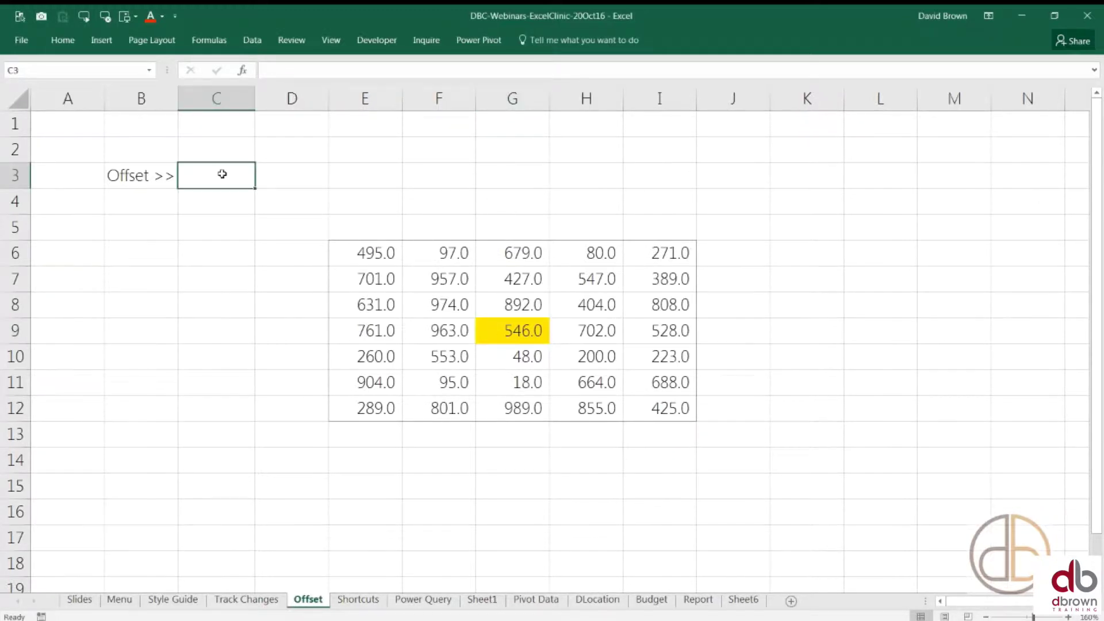
type("=off")
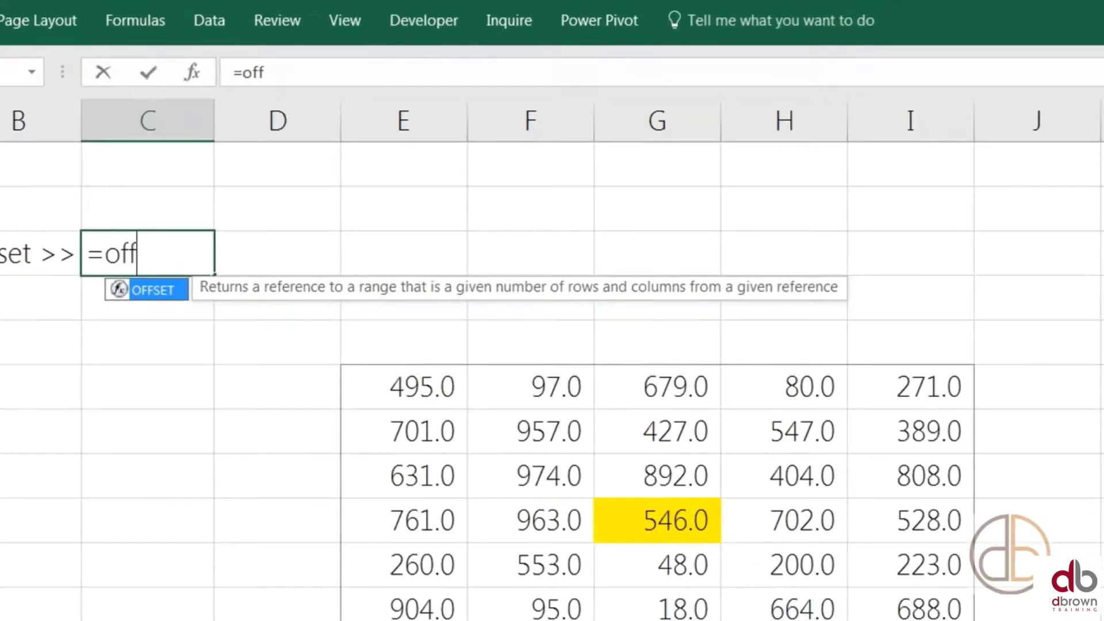
key("Tab")
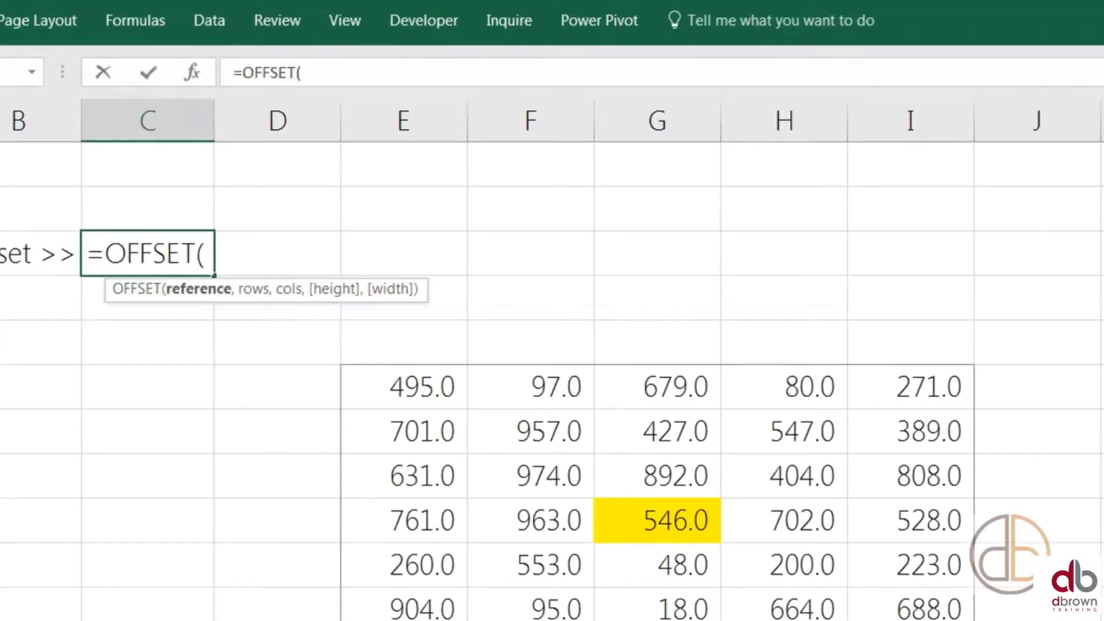
key("ctrl+a")
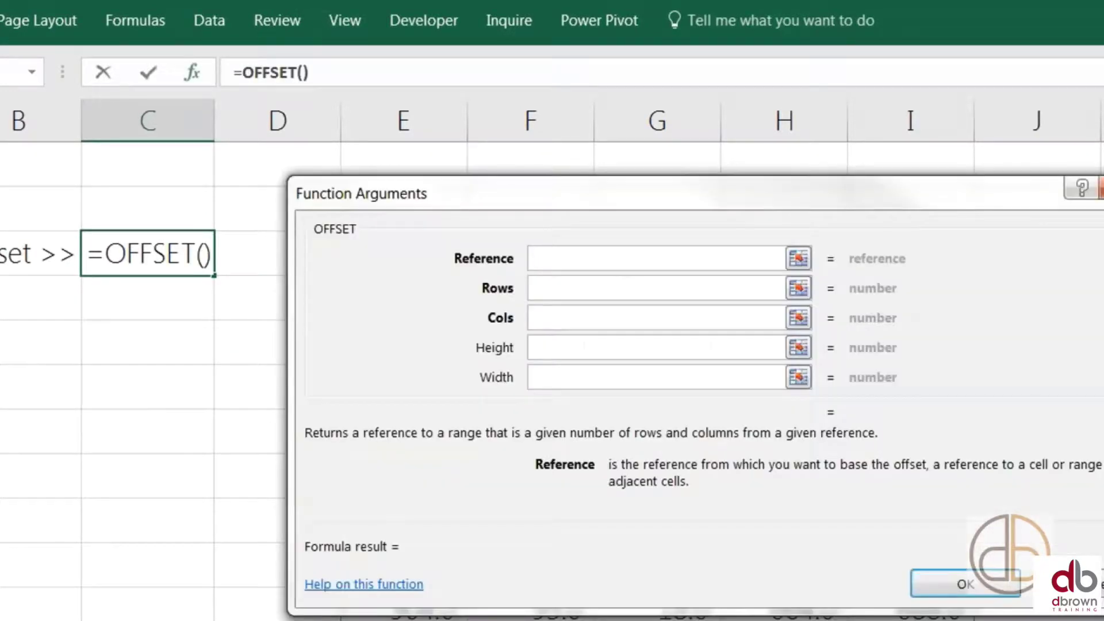
left_click_drag(567, 193, 1080, 93)
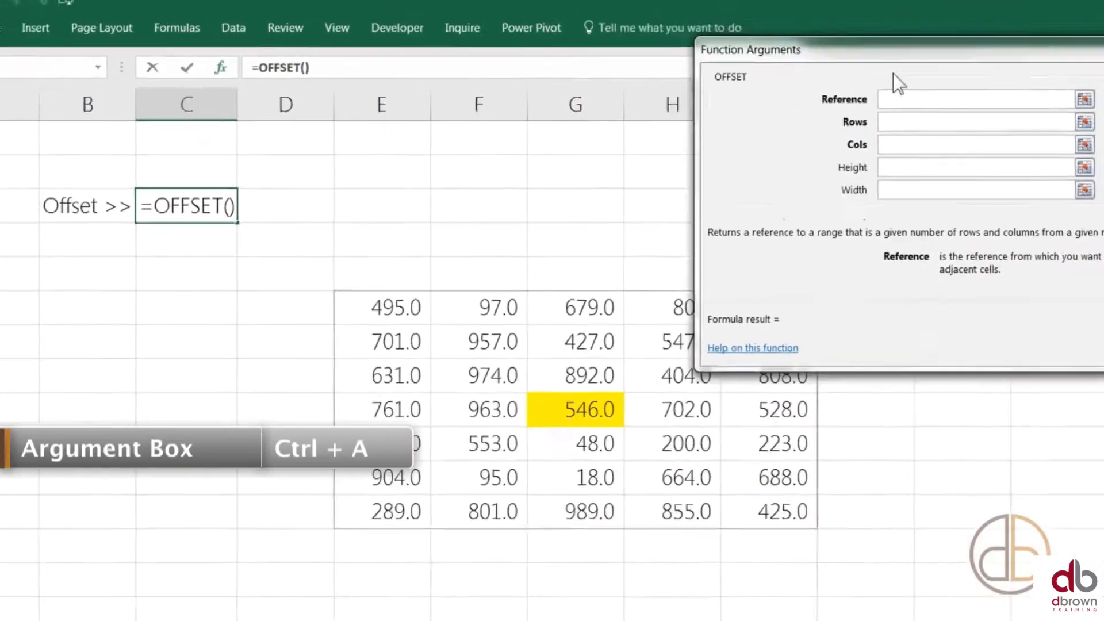
left_click_drag(899, 83, 510, 47)
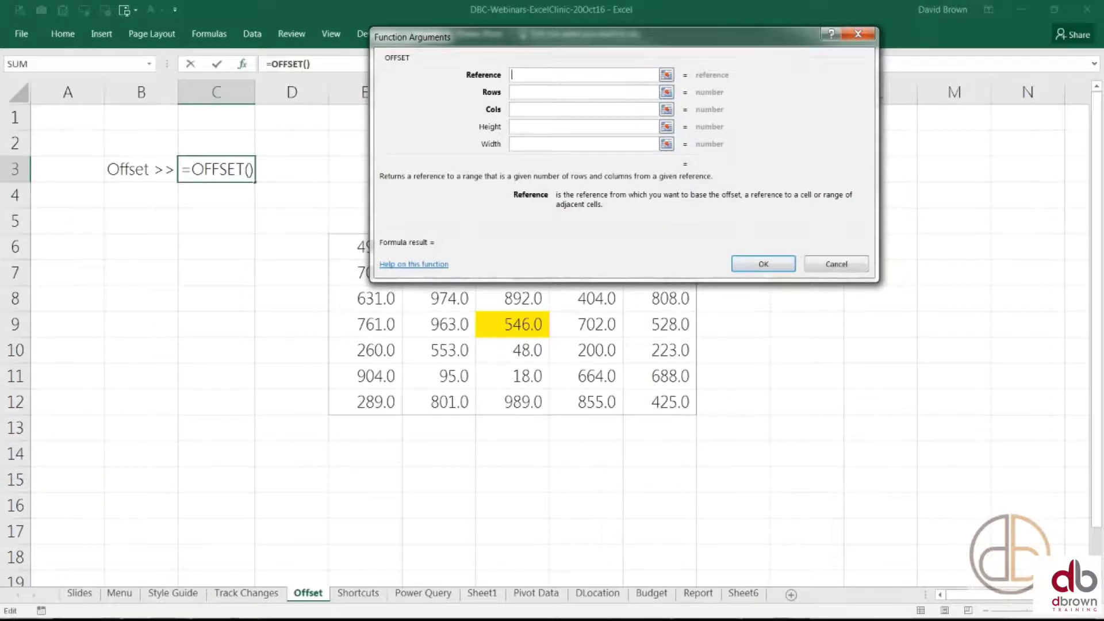
Set the OFFSET reference to G9 with Rows 1 and Cols 1.
left_click(515, 323)
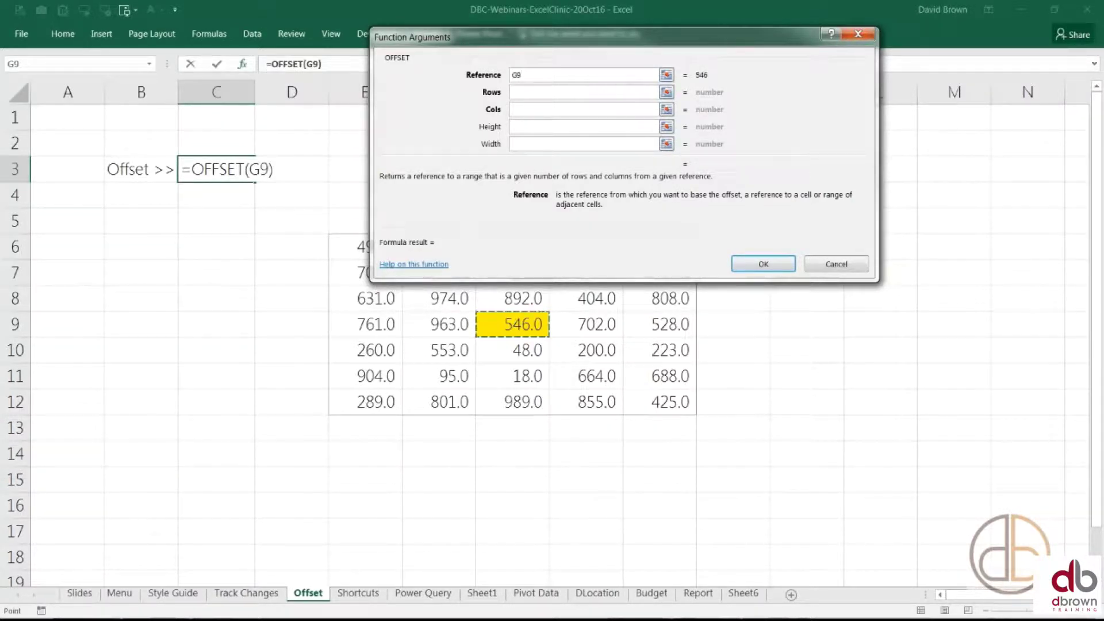
left_click_drag(501, 43, 463, 19)
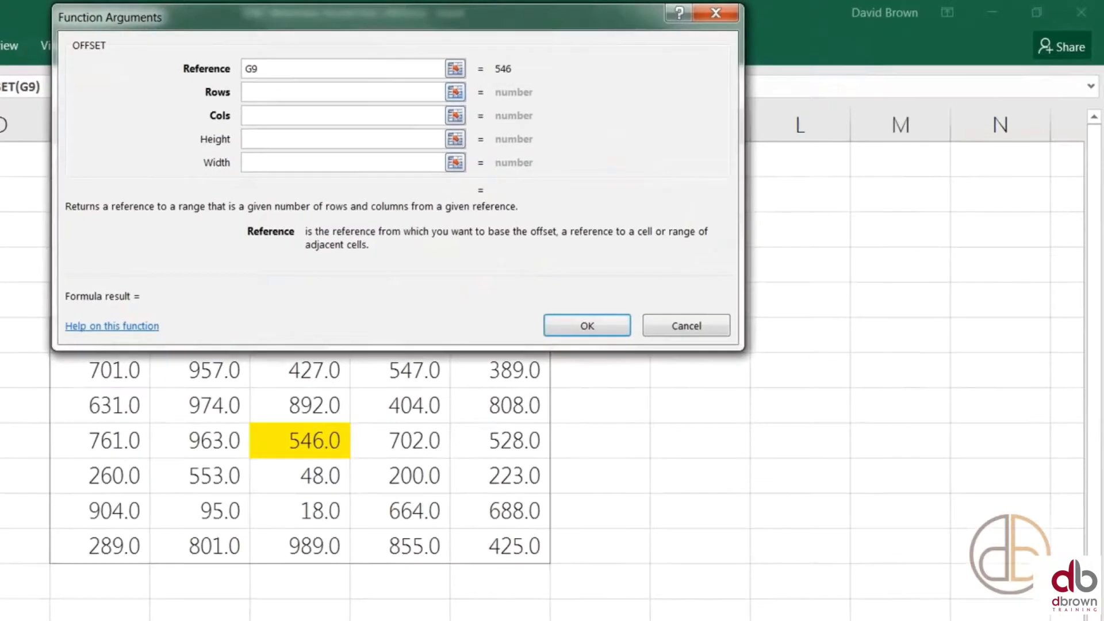
key("Tab")
type("1")
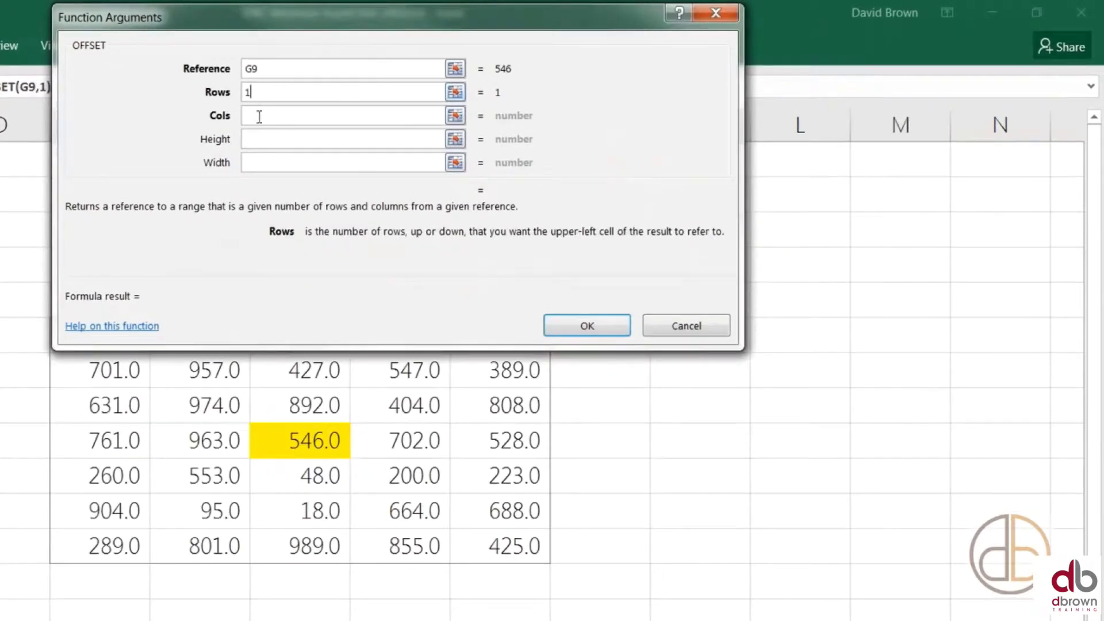
left_click(260, 117)
type("1")
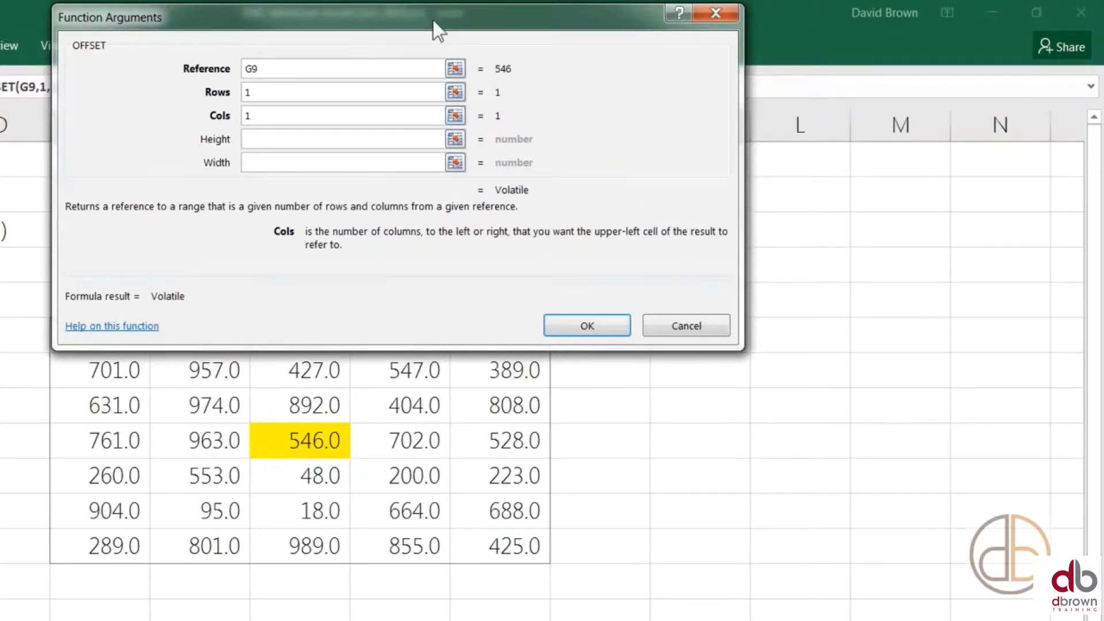
left_click_drag(431, 30, 888, 91)
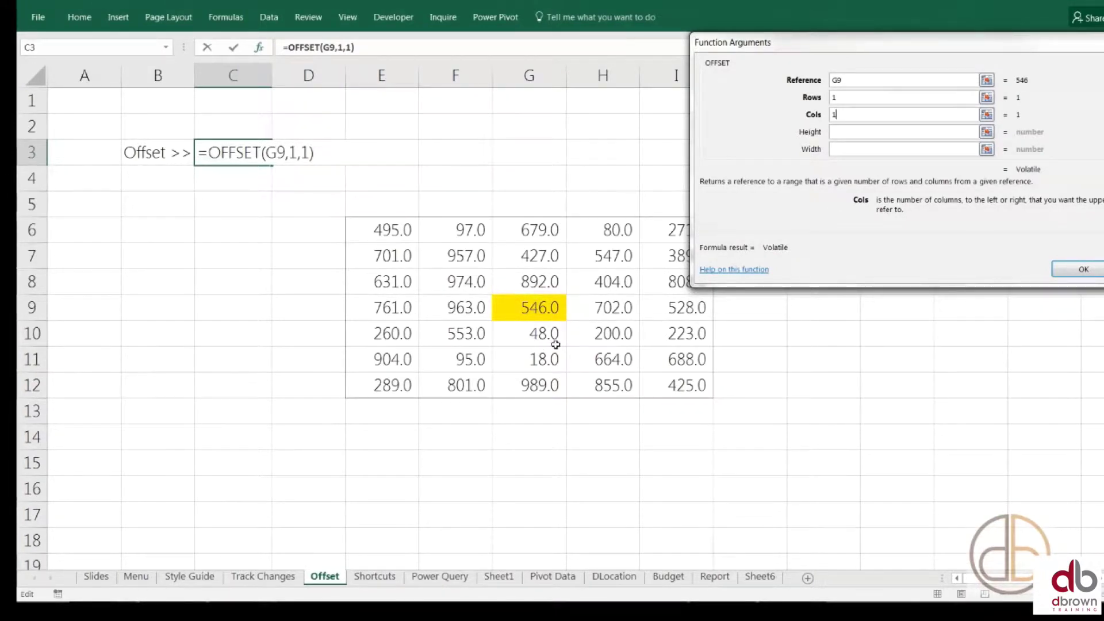
left_click(1072, 270)
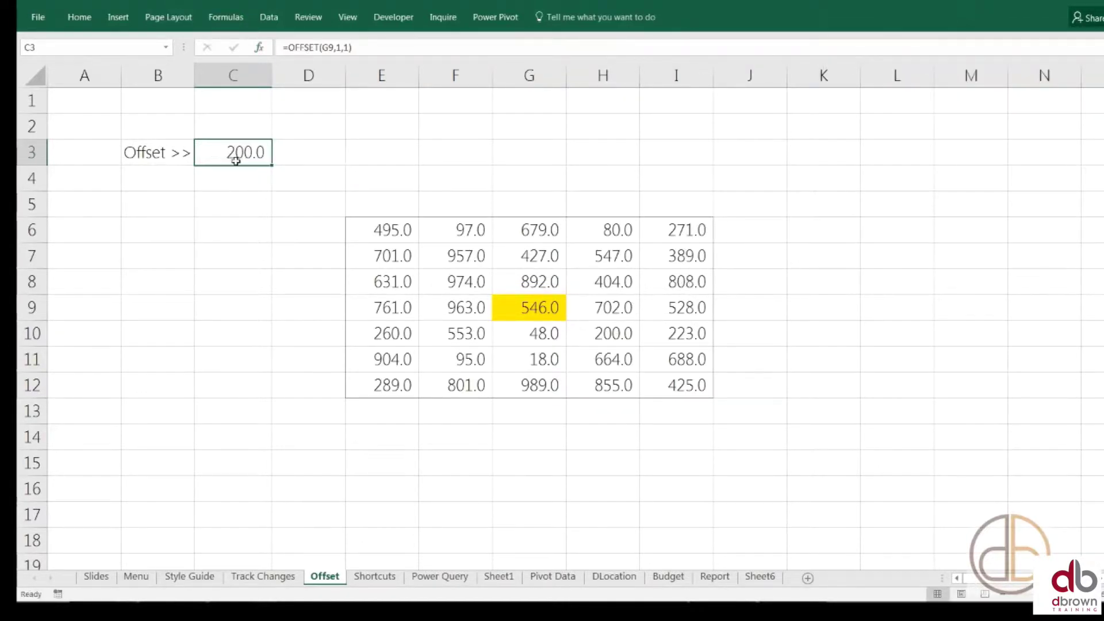
left_click(532, 307)
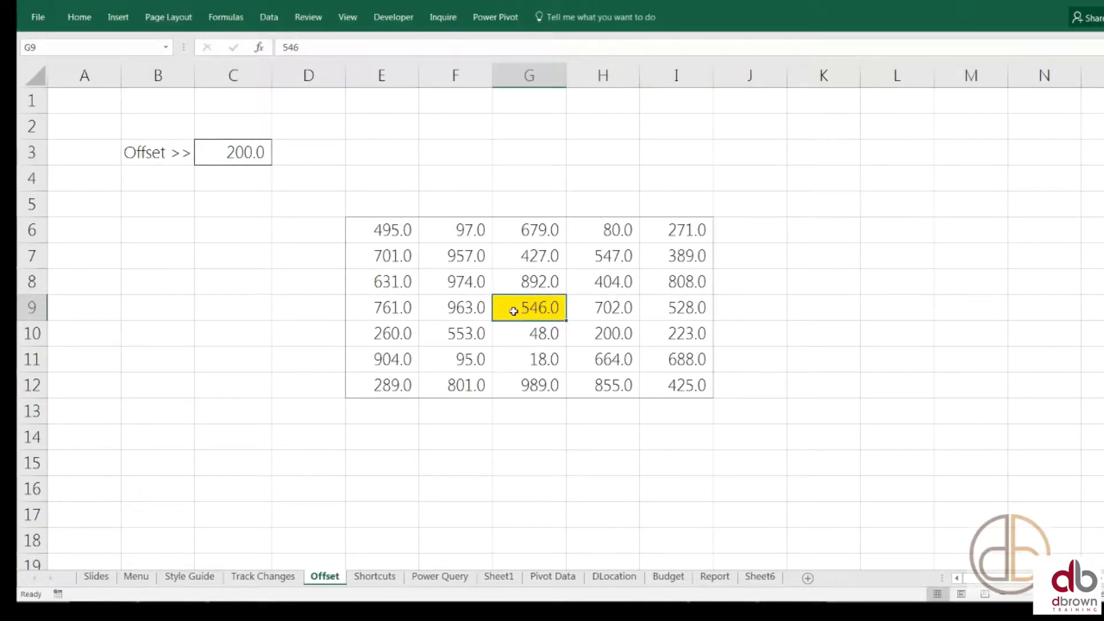
left_click(531, 335)
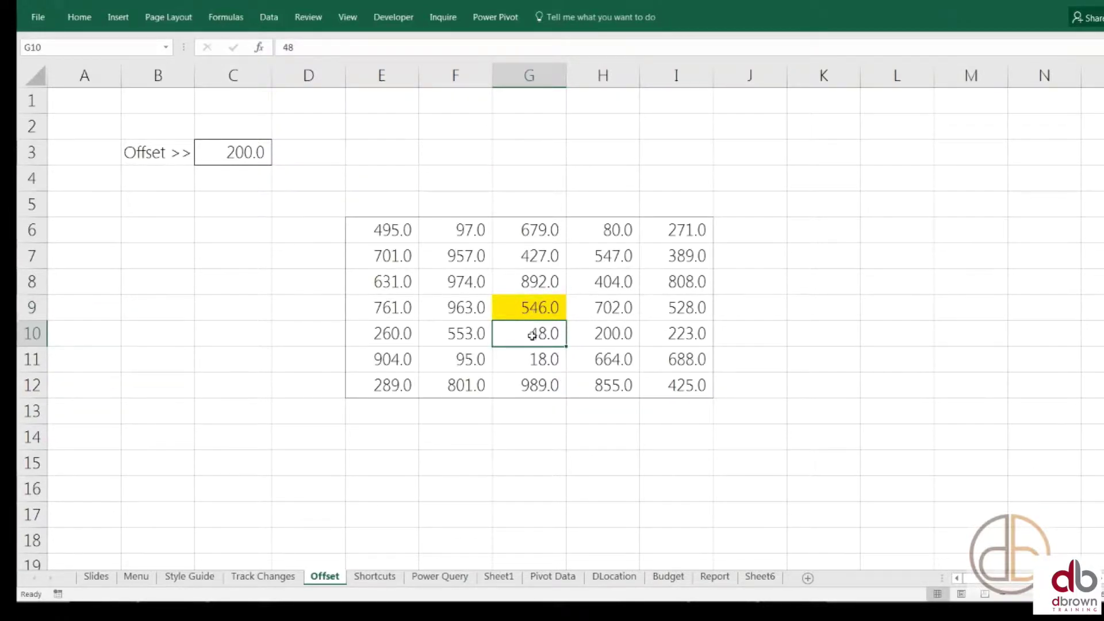
Change C3's OFFSET Cols argument from 1 to -2, giving =OFFSET(G9,1,-2) and 260.0.
left_click(612, 335)
left_click(241, 154)
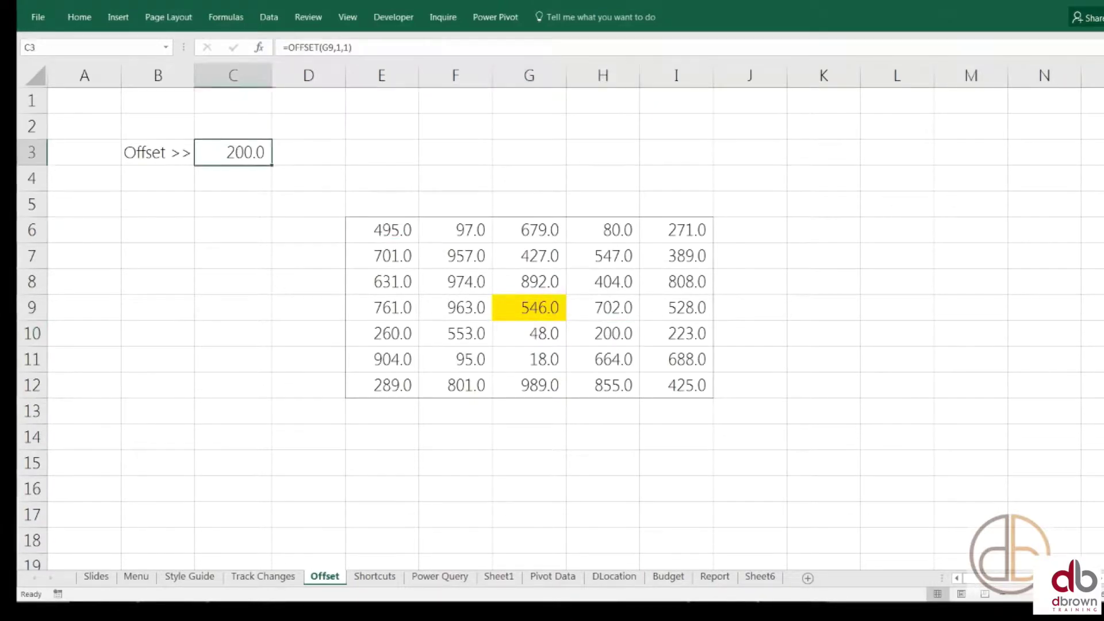
left_click(352, 47)
key("shift+F3")
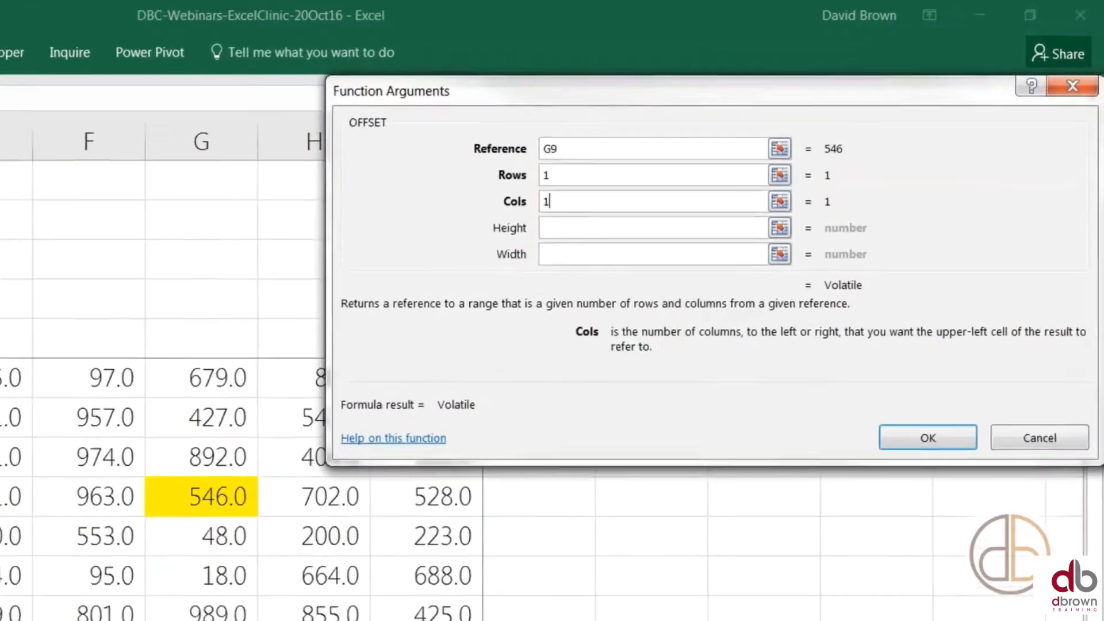
key("BackSpace")
type("-2")
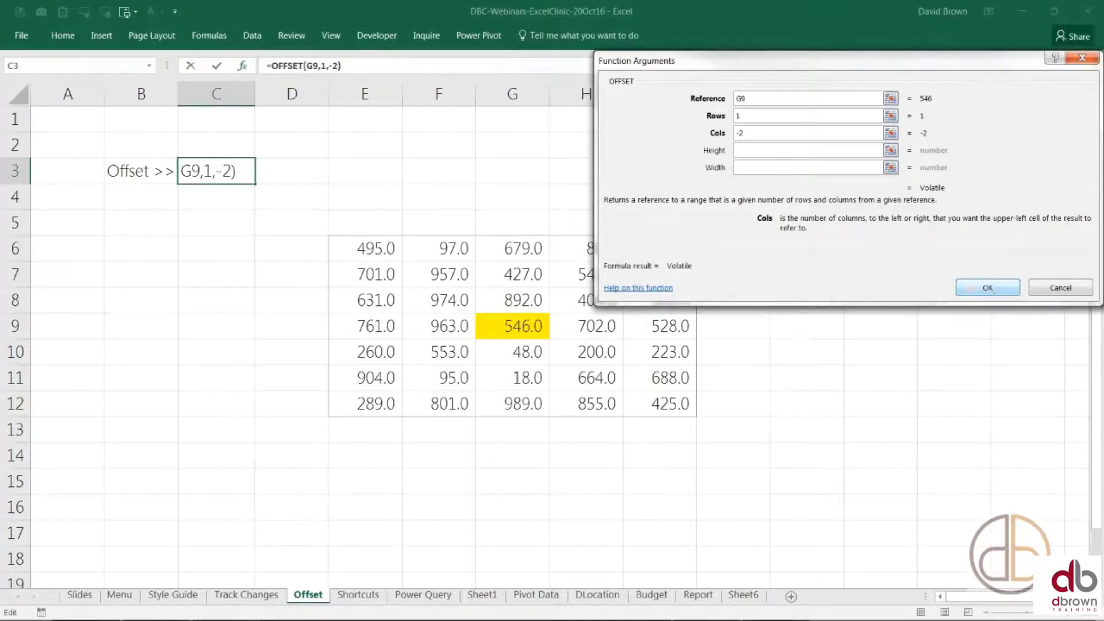
left_click(988, 288)
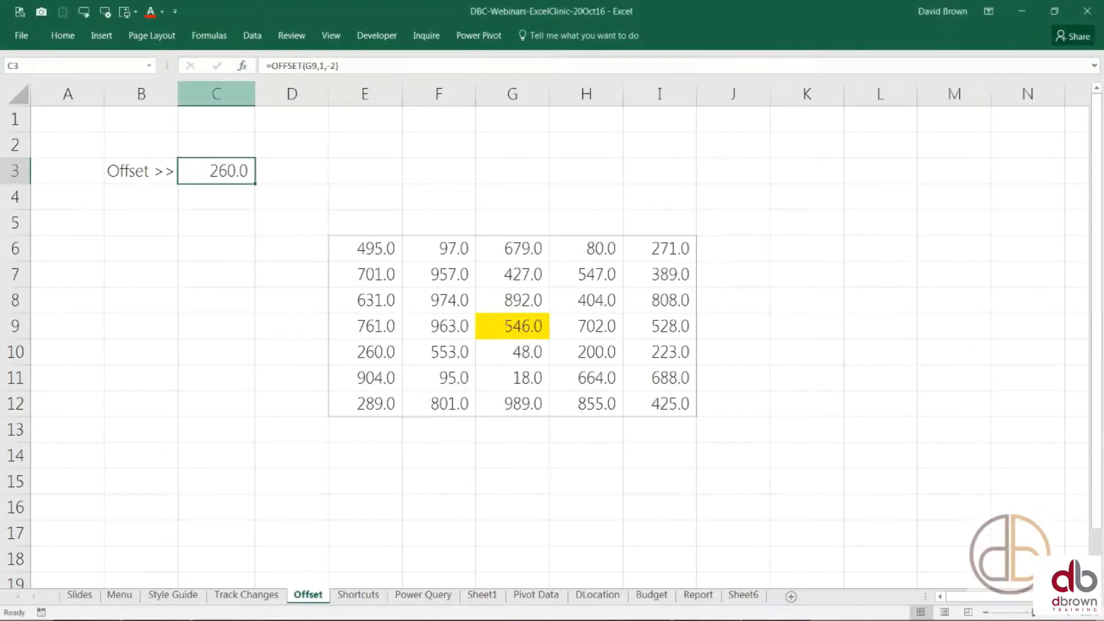
Add Height 2 and Width 1 to C3's OFFSET, briefly trying Width 2 first.
left_click(305, 66)
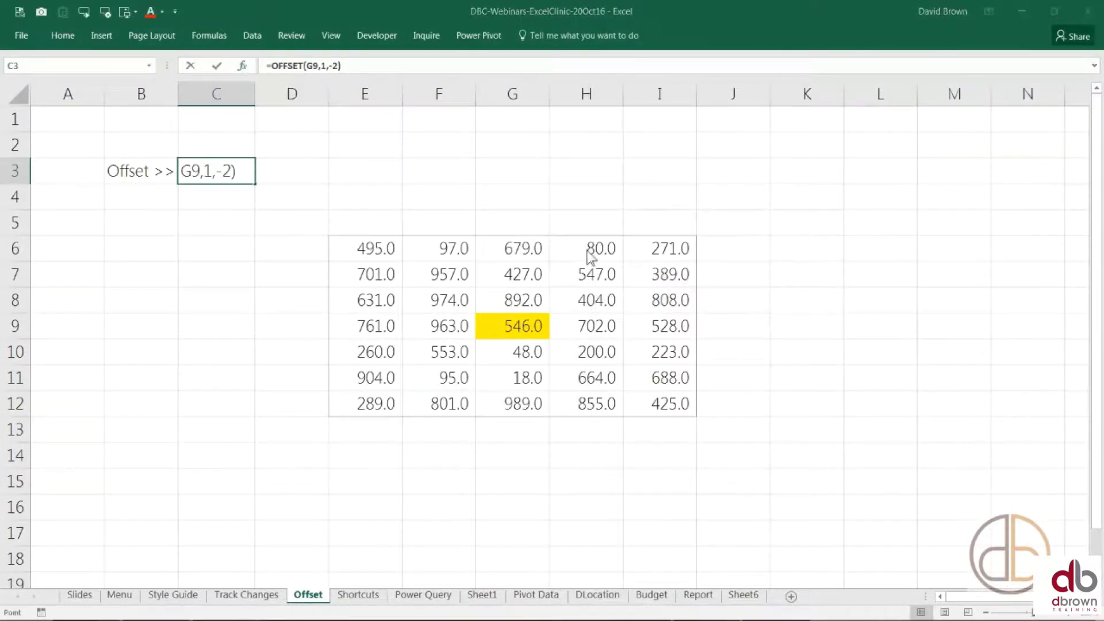
key("shift+F3")
left_click_drag(868, 64, 891, 73)
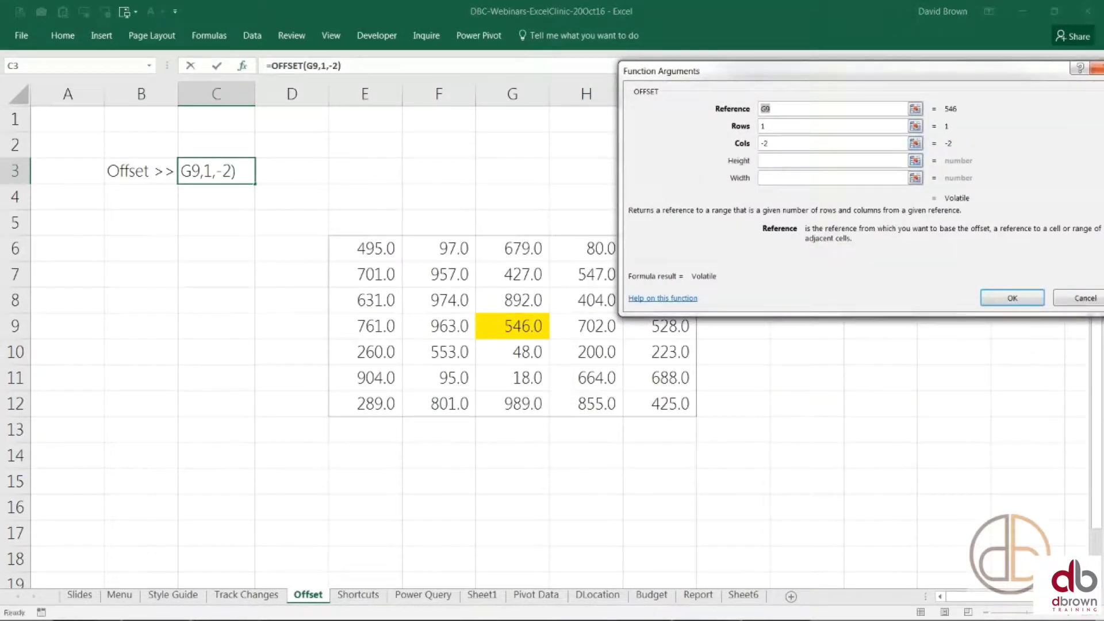
left_click(833, 160)
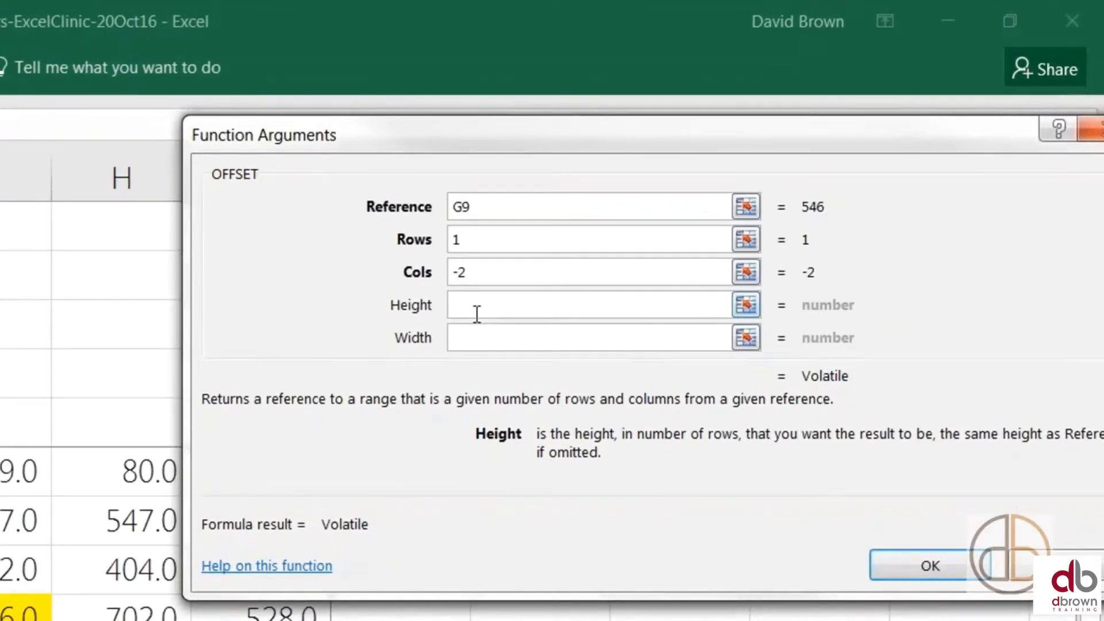
type("2")
left_click(479, 344)
type("1")
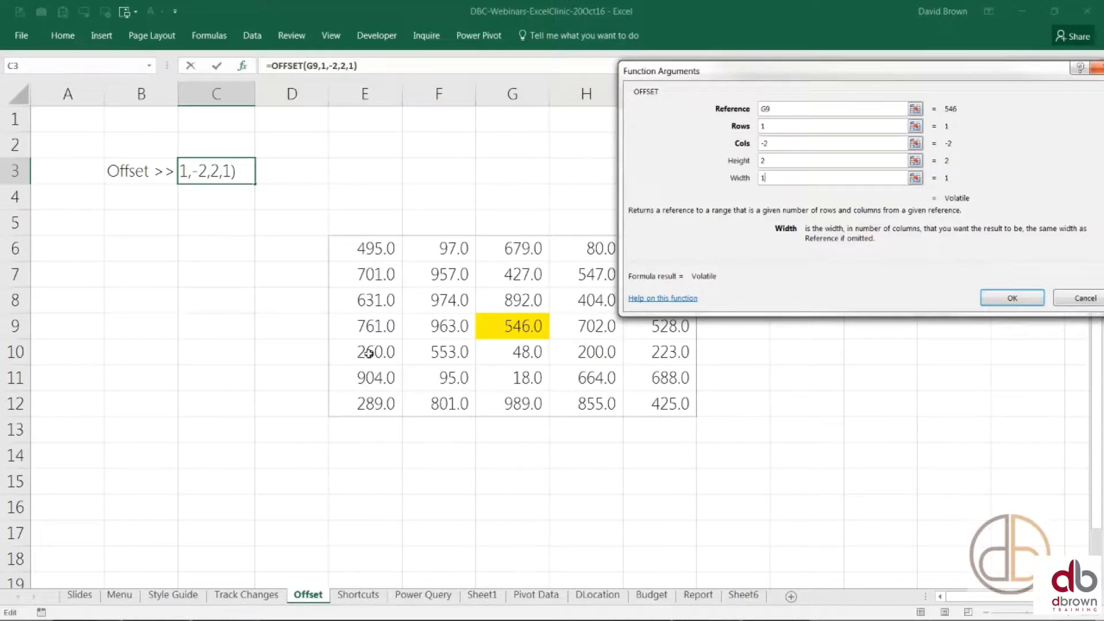
key("BackSpace")
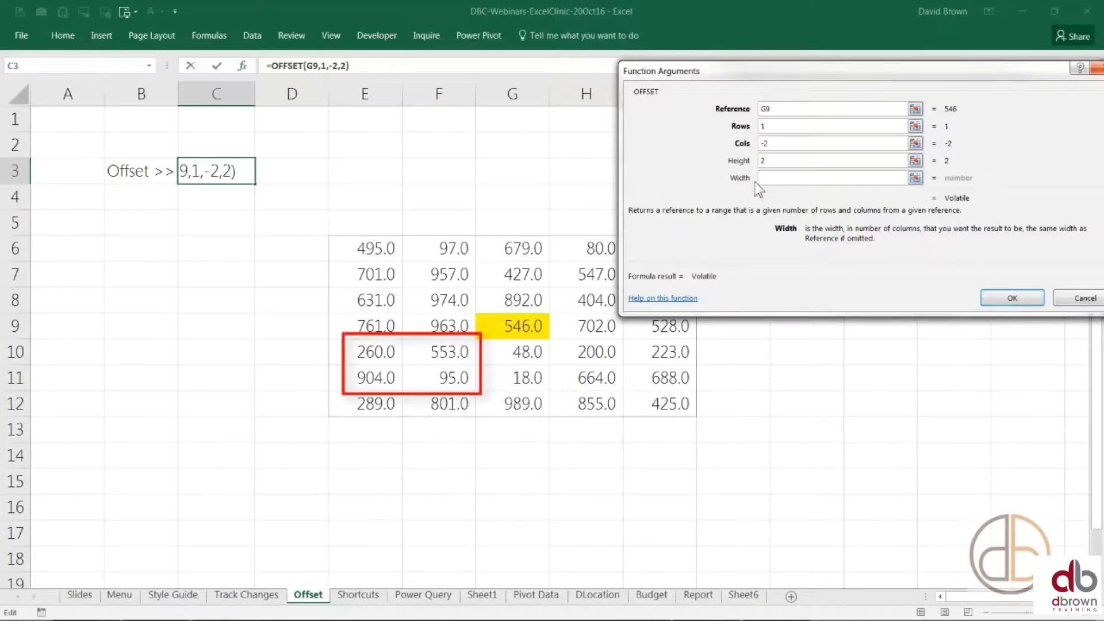
type("2")
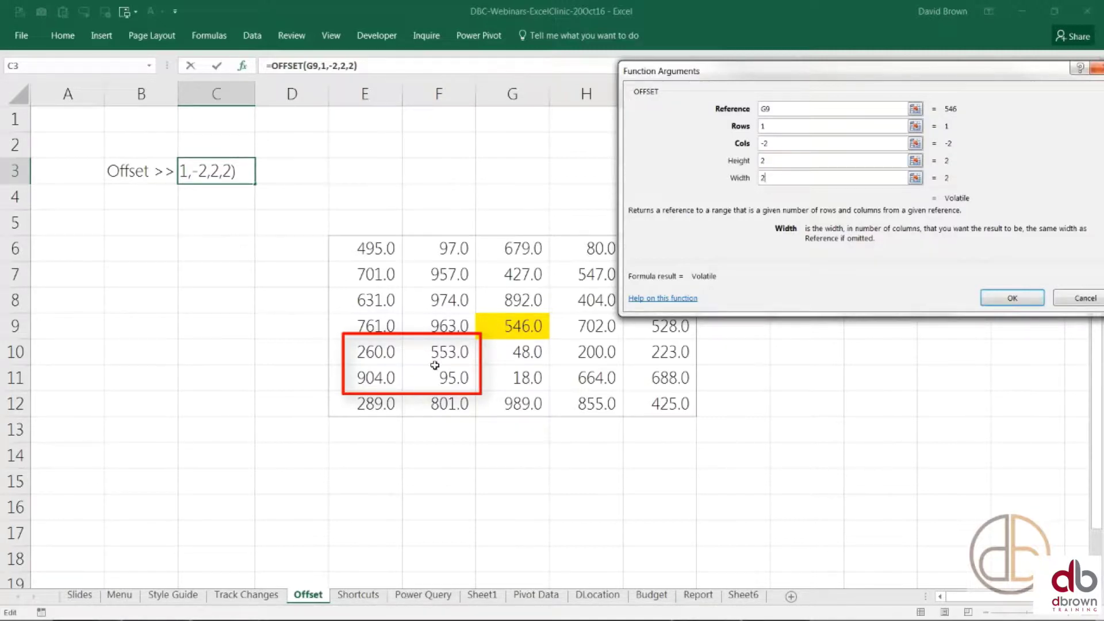
key("BackSpace")
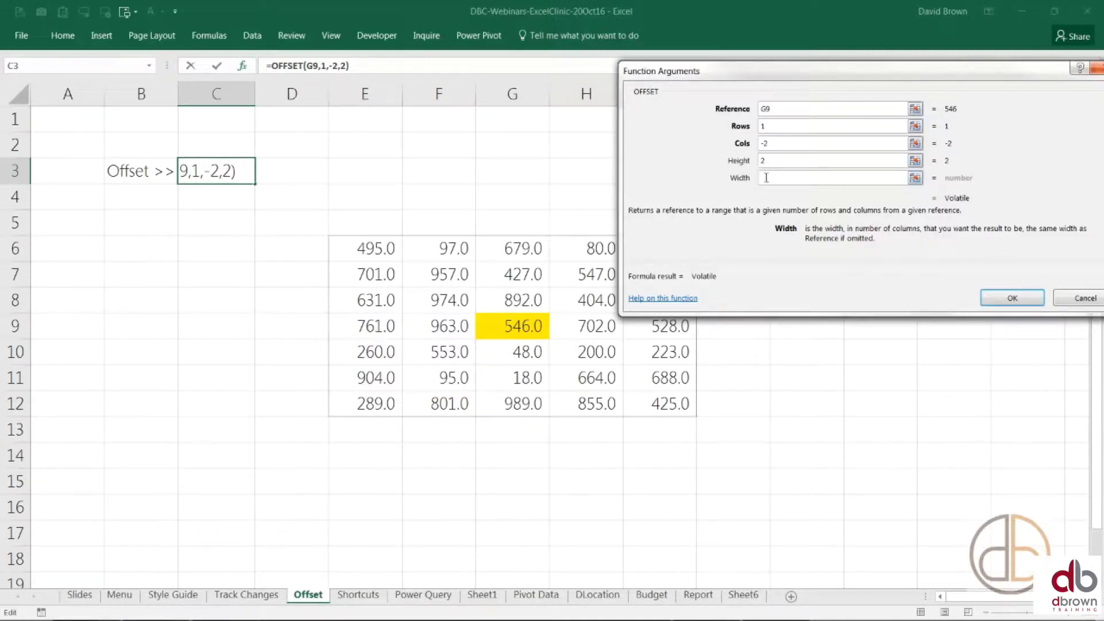
type("1")
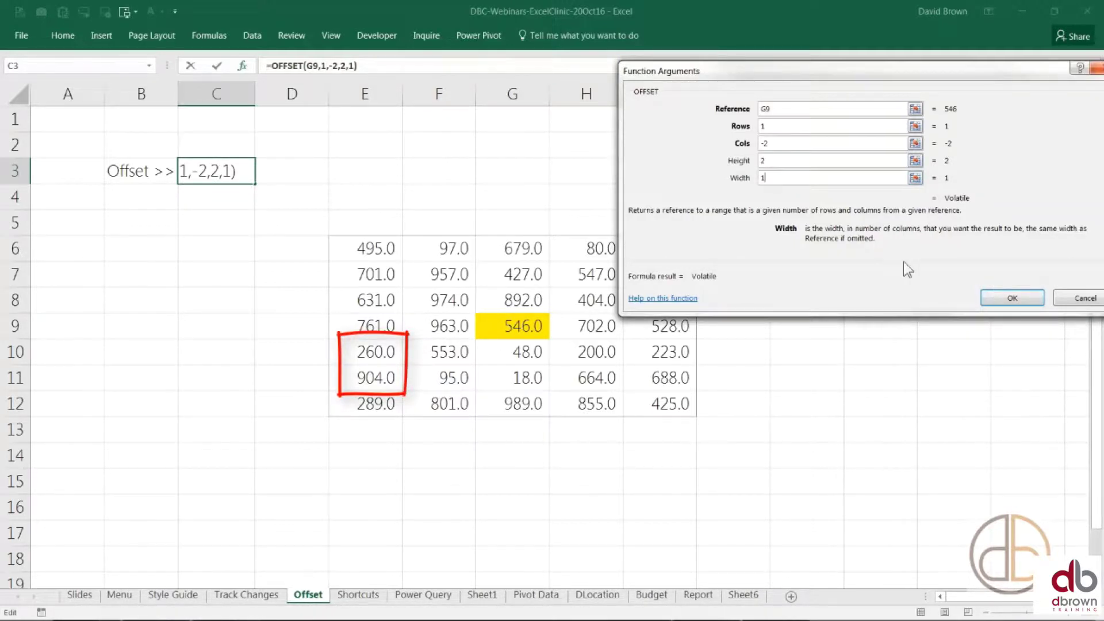
Commit the two-row OFFSET in C3, which displays #VALUE!
left_click(1013, 291)
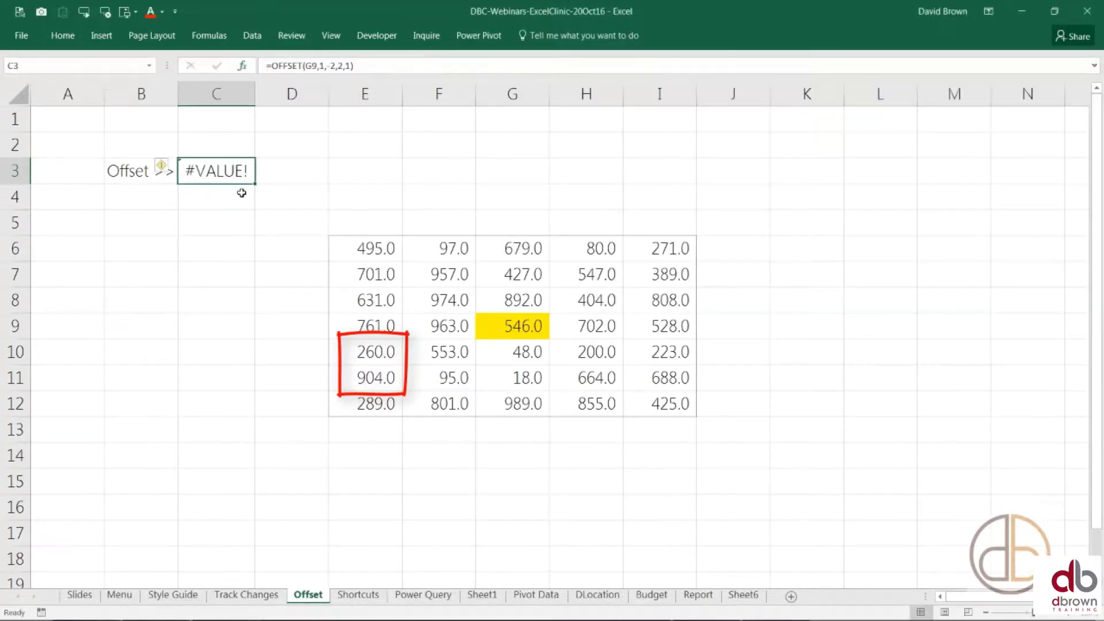
left_click(164, 211)
left_click(204, 179)
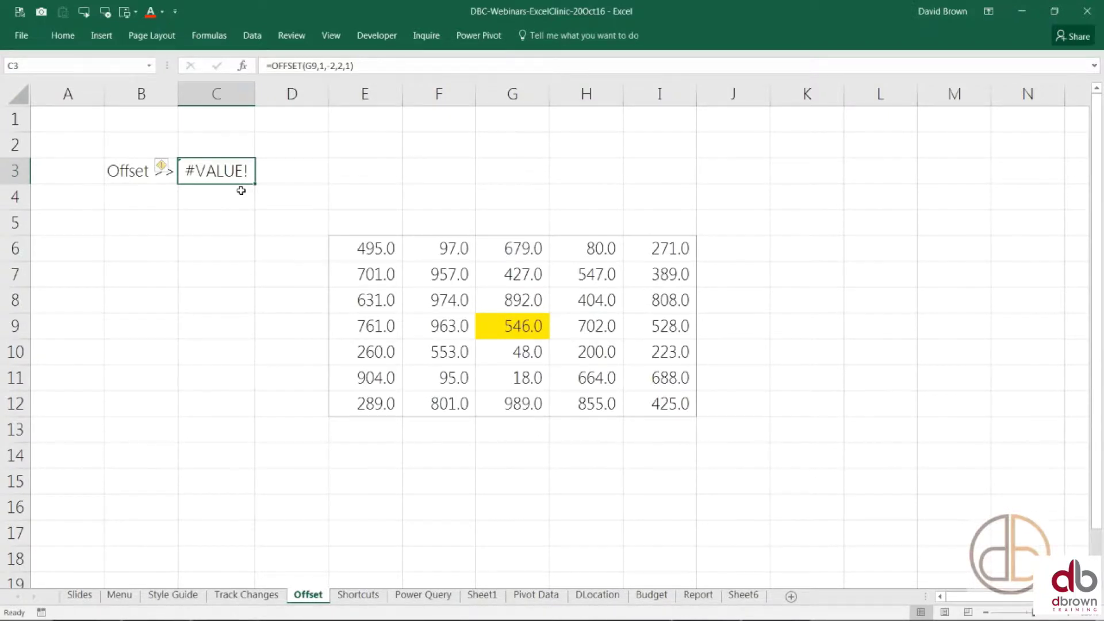
Preview C3's values {260;904} with F9, then switch to the Real vs MOD workbook.
key("F2")
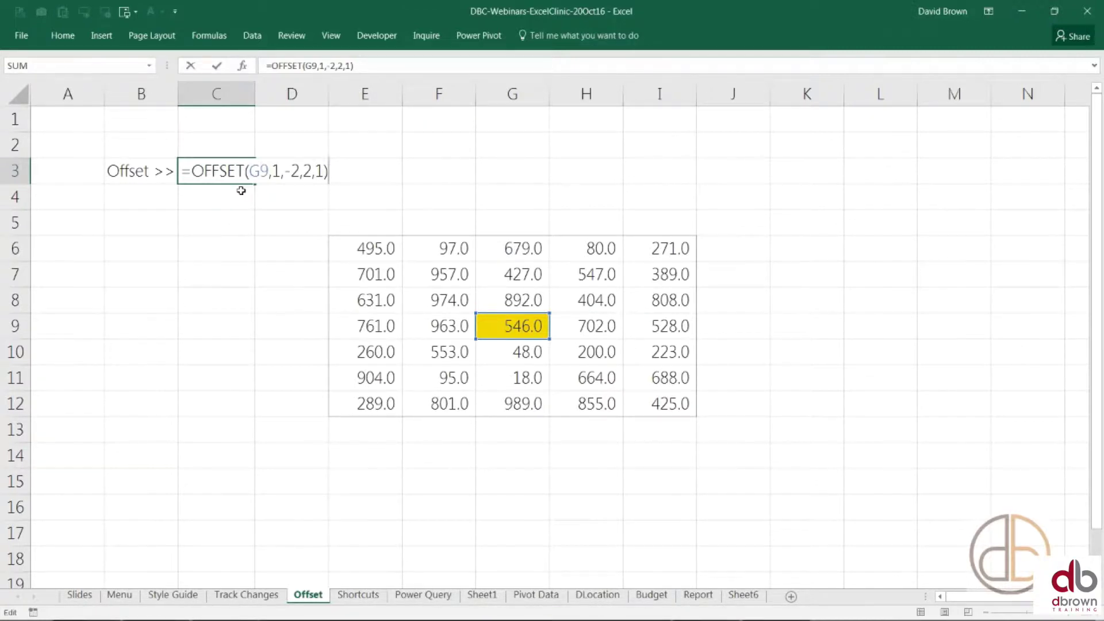
key("F9")
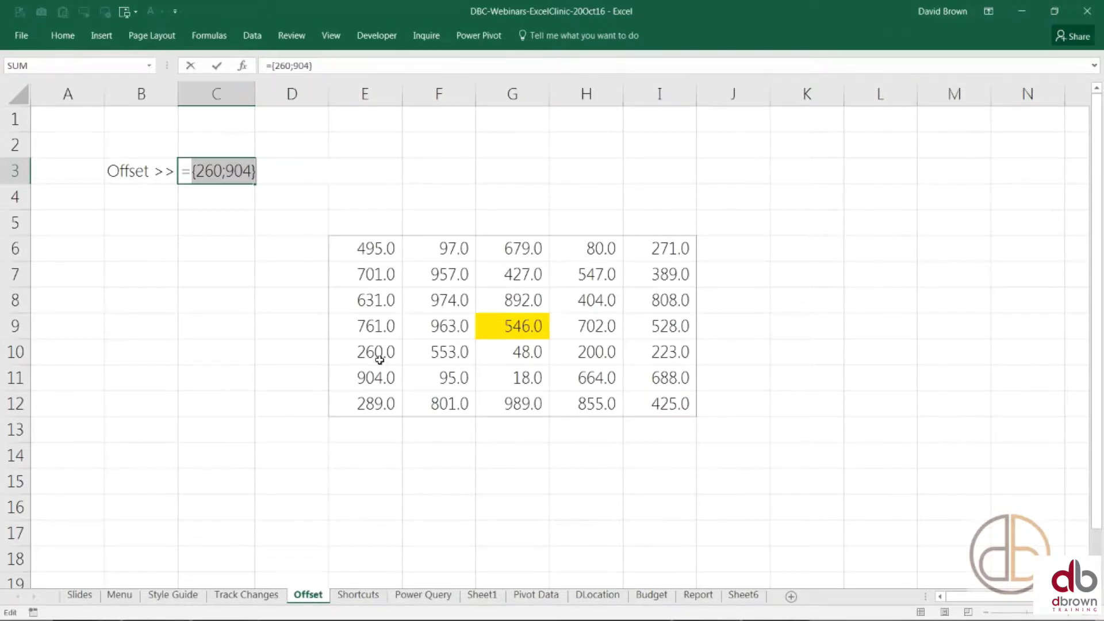
key("Escape")
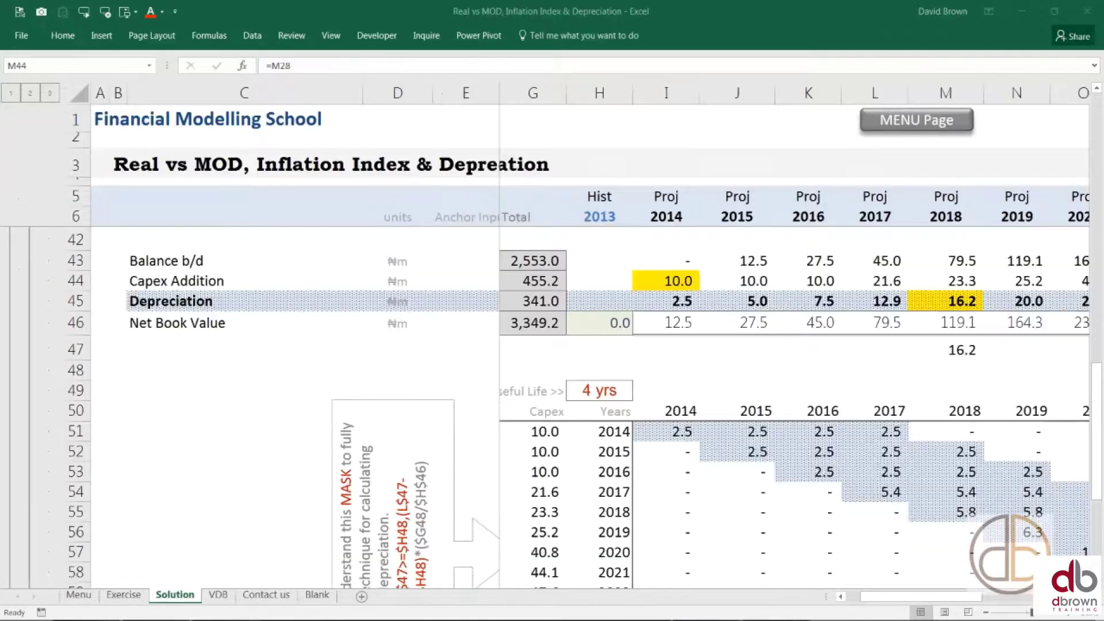
key("shift+Left")
key("shift+Left")
key("shift+Left")
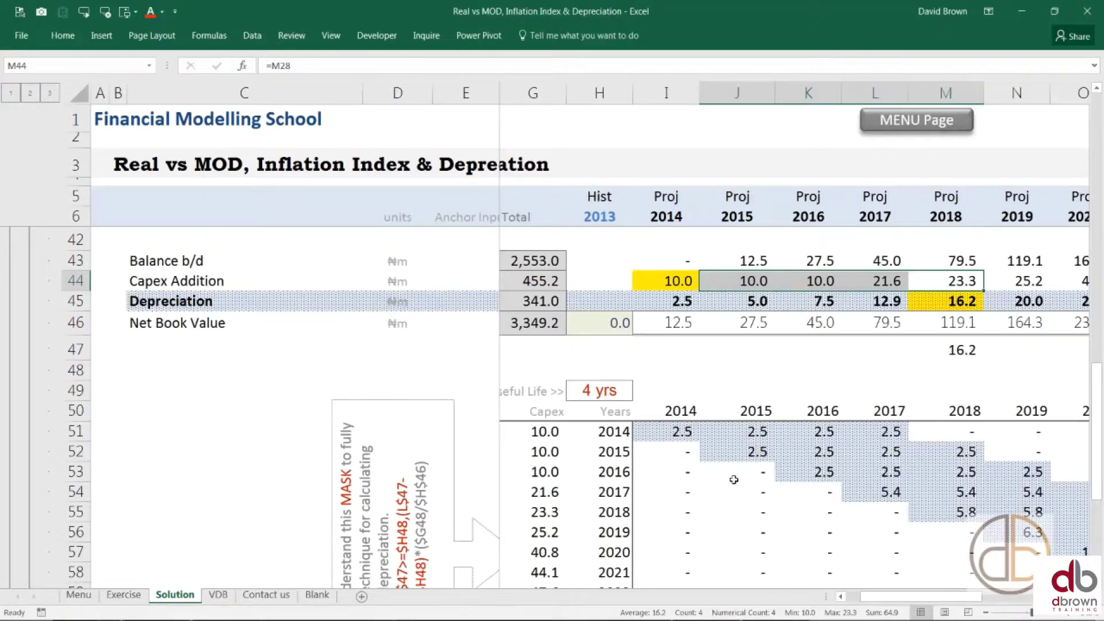
left_click(734, 480)
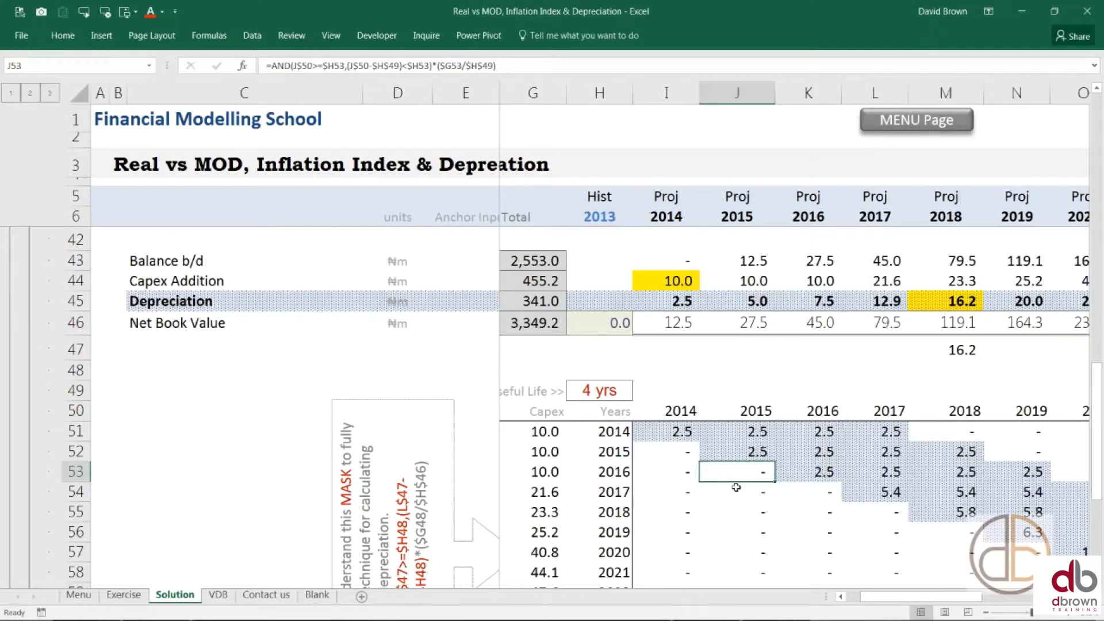
scroll(735, 483, "down", 2)
left_click(684, 299)
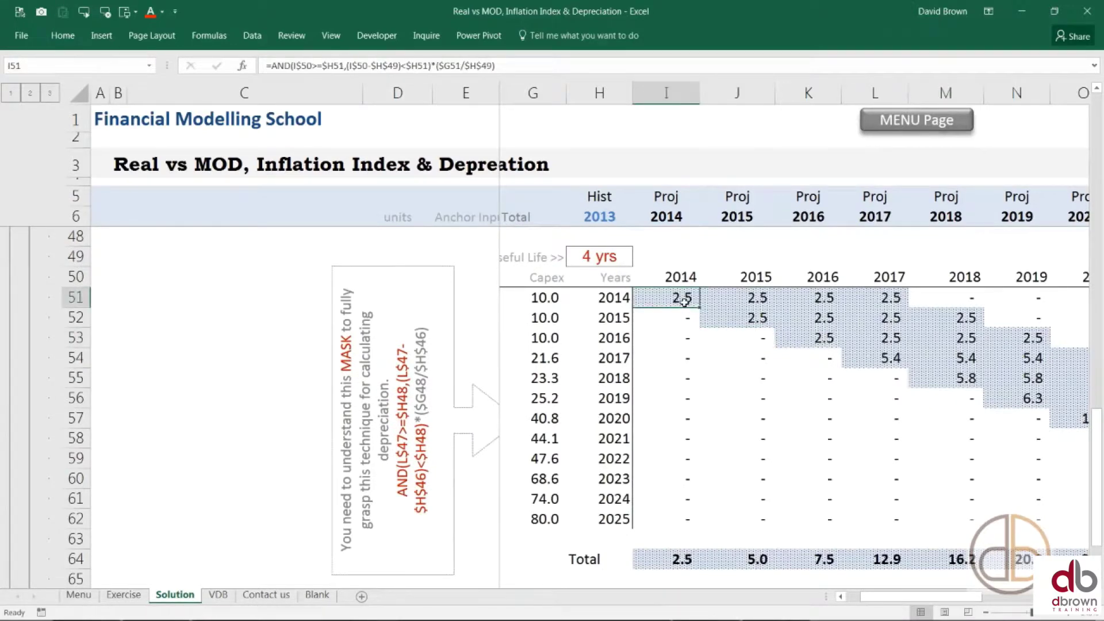
key("ctrl+shift+Down")
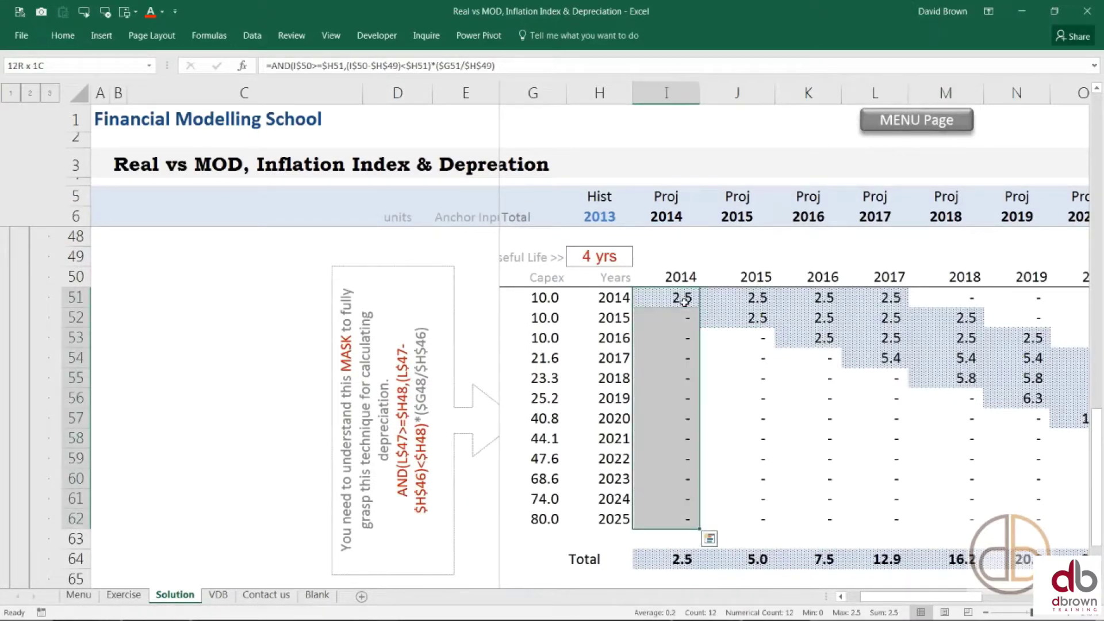
key("ctrl+shift+Right")
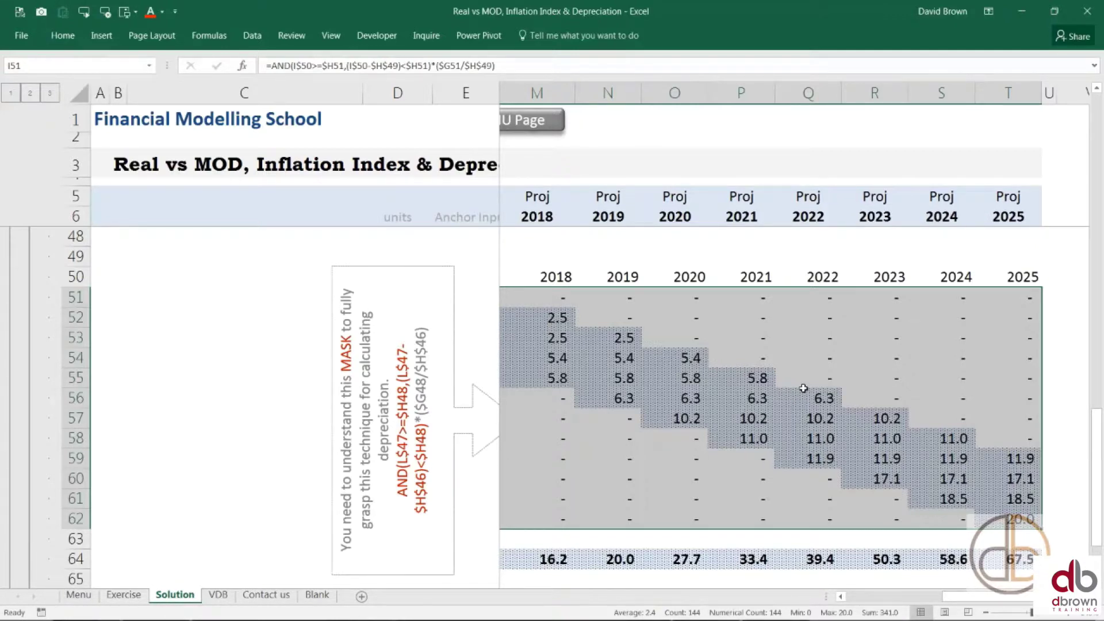
key("Left")
key("Up")
key("Up")
key("Up")
key("Up")
key("Up")
key("Up")
key("Up")
key("Up")
key("Up")
key("Up")
key("Up")
key("Up")
key("Up")
key("Up")
key("Up")
key("Up")
key("Up")
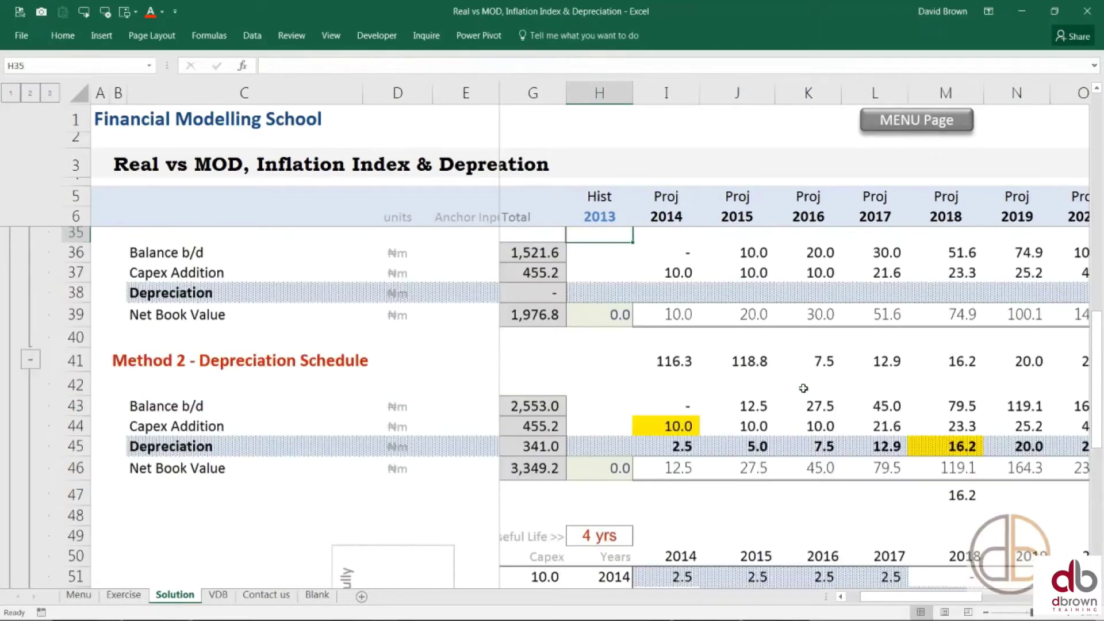
Begin =OFFSET in M38, the 2018 Method 1 Depreciation cell, and open its arguments form.
key("Down")
key("Down")
key("Down")
key("Down")
key("Right")
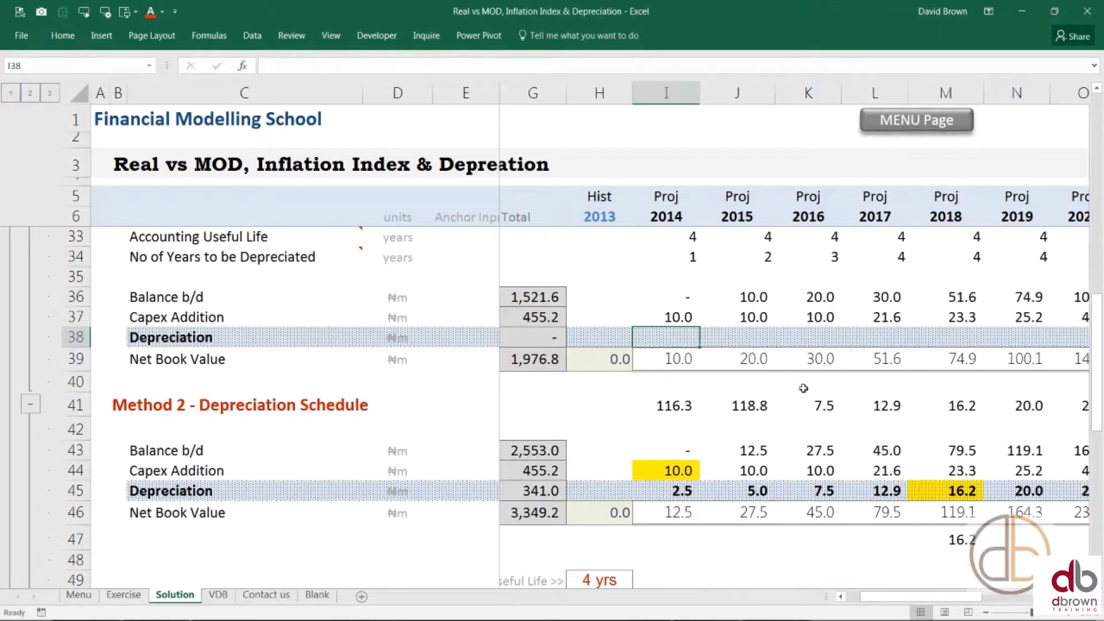
scroll(805, 509, "up", 1)
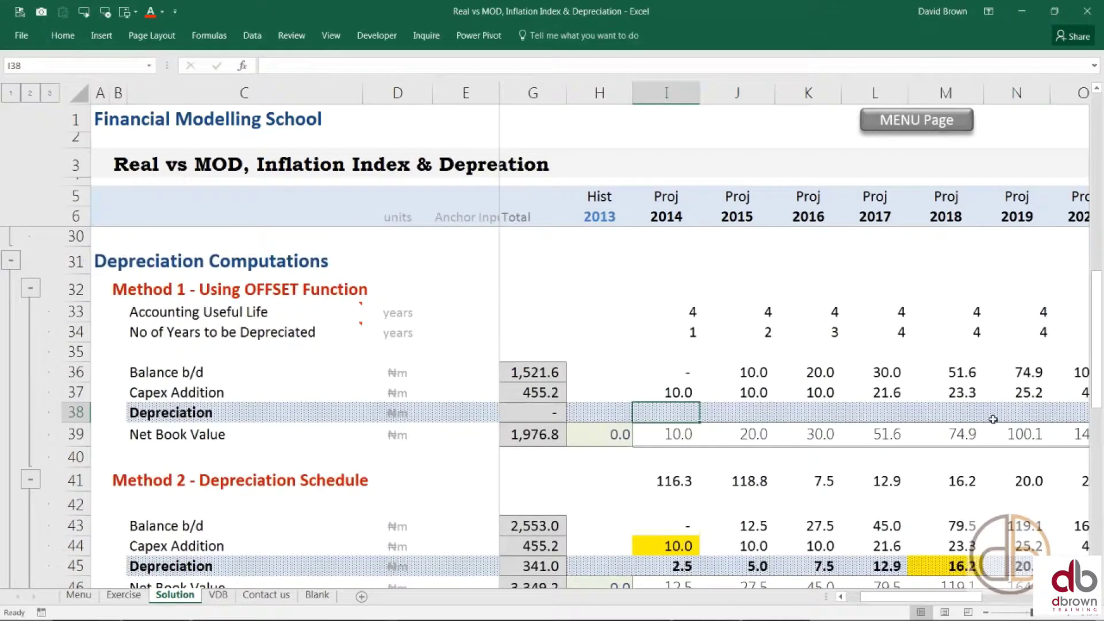
left_click(960, 411)
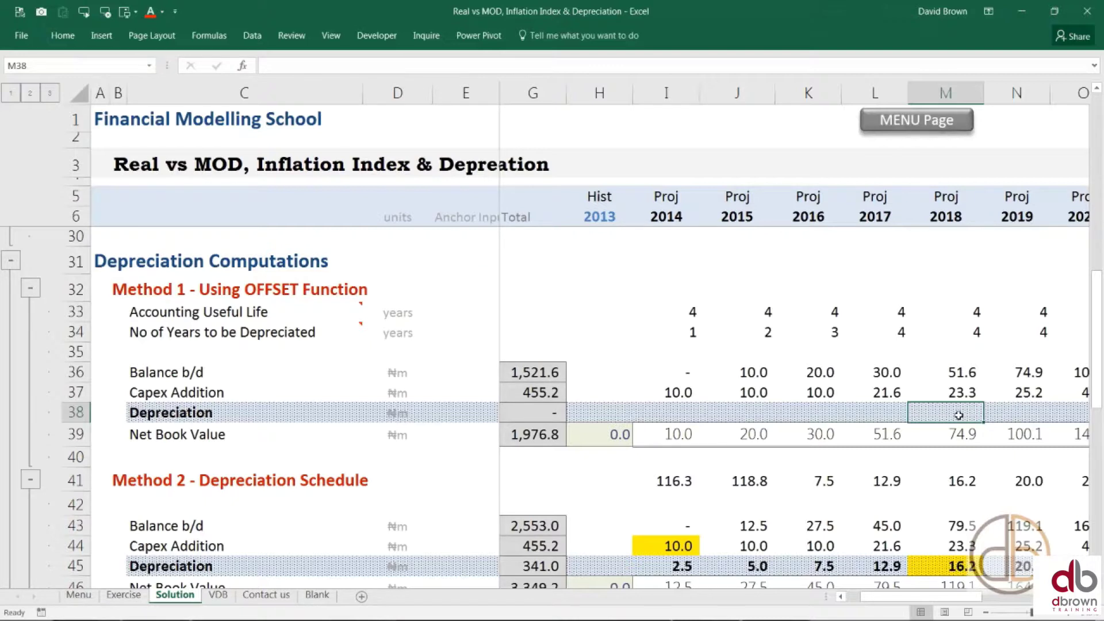
type("=")
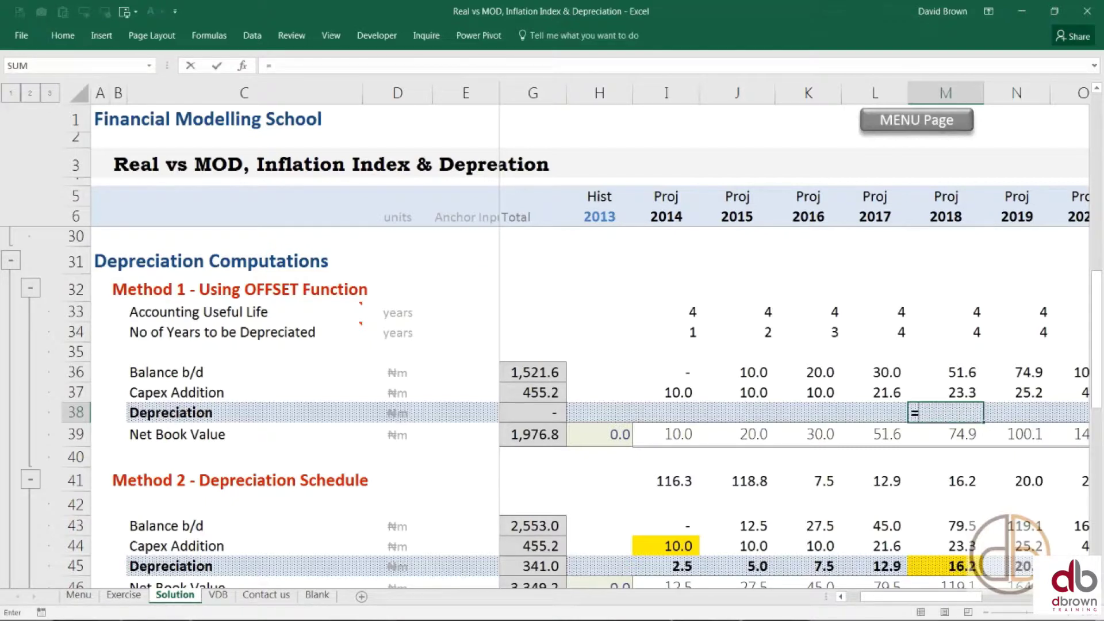
type("offf")
key("BackSpace")
key("Tab")
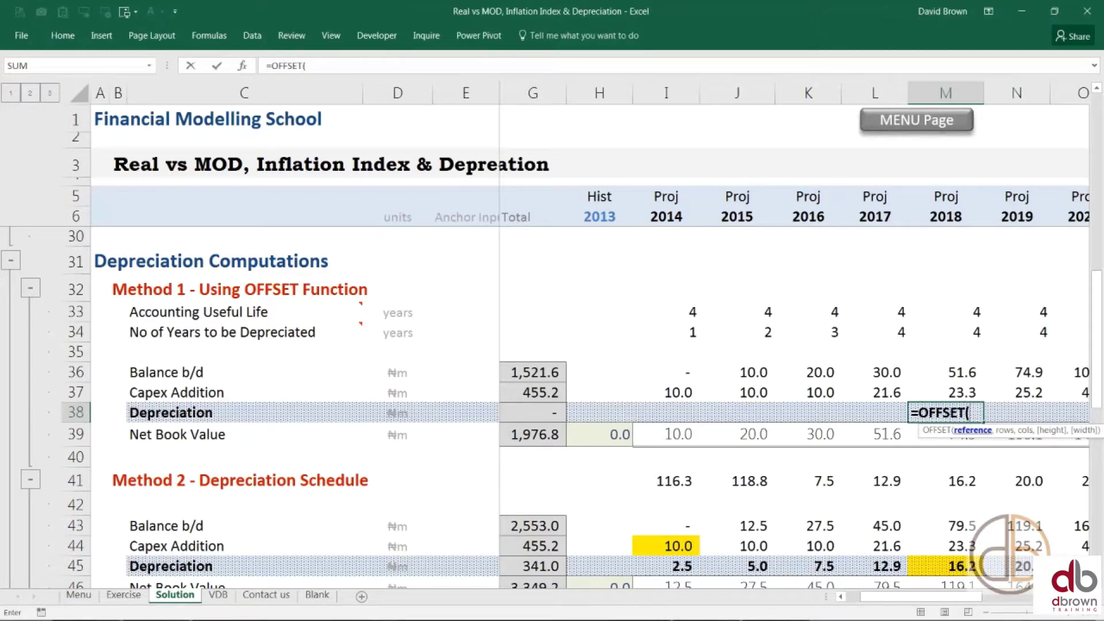
key("ctrl+a")
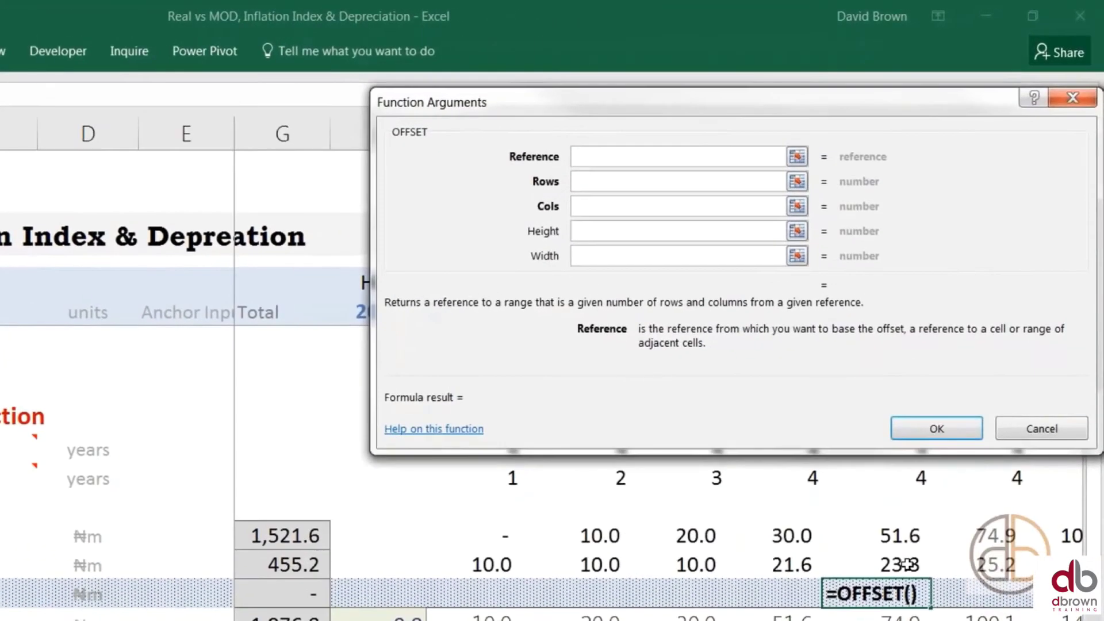
Set the OFFSET reference to the 2018 Capex Addition cell M37 with Height 1.
left_click(907, 565)
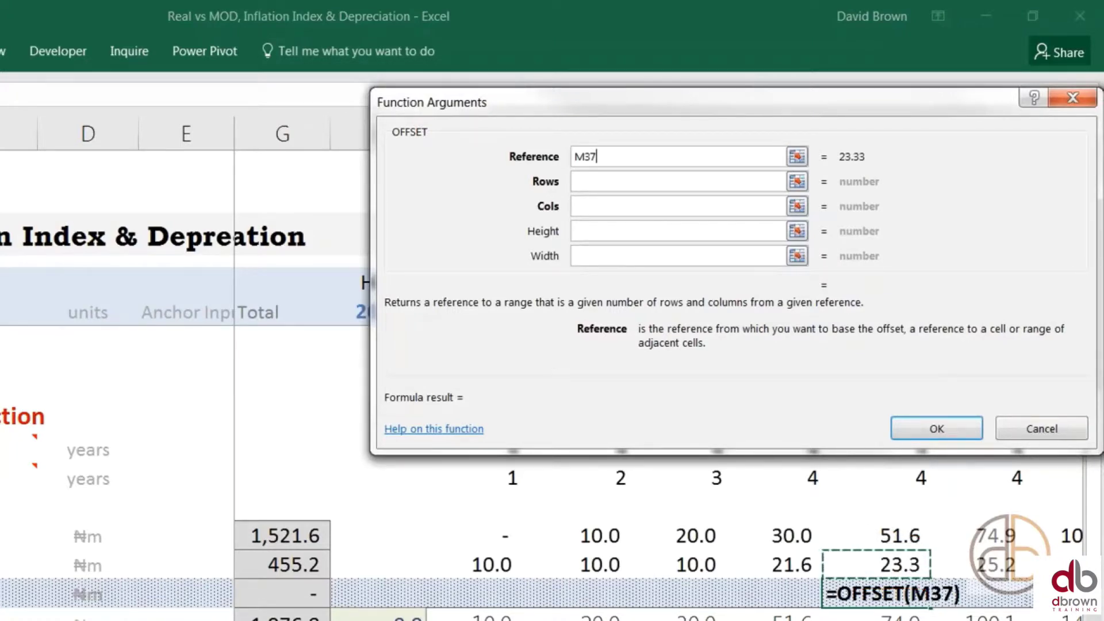
left_click(605, 183)
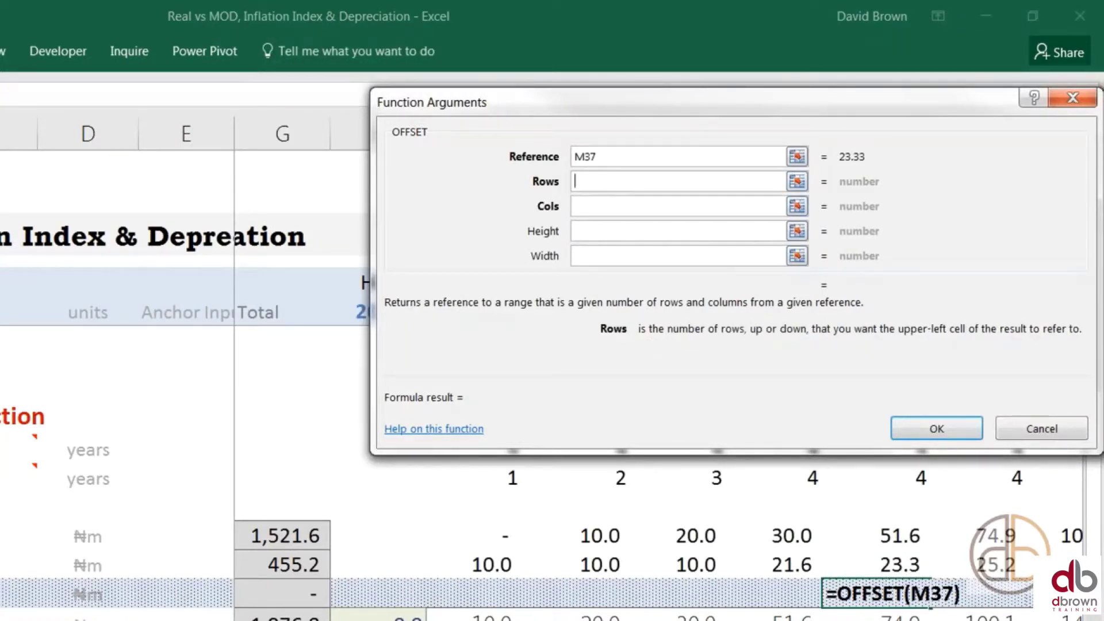
left_click(603, 207)
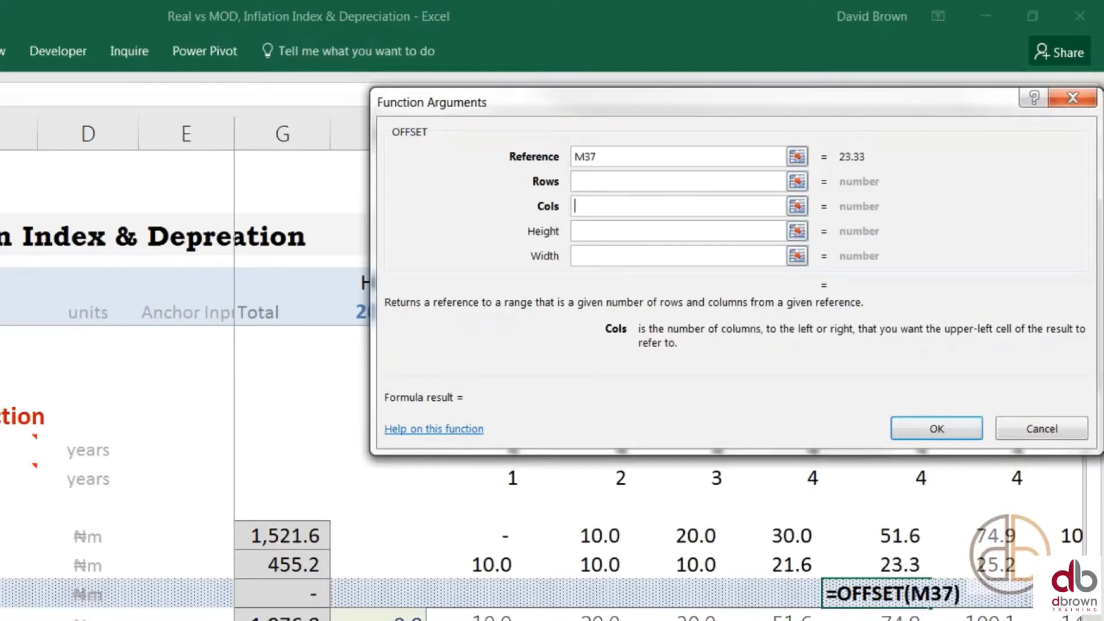
left_click(591, 232)
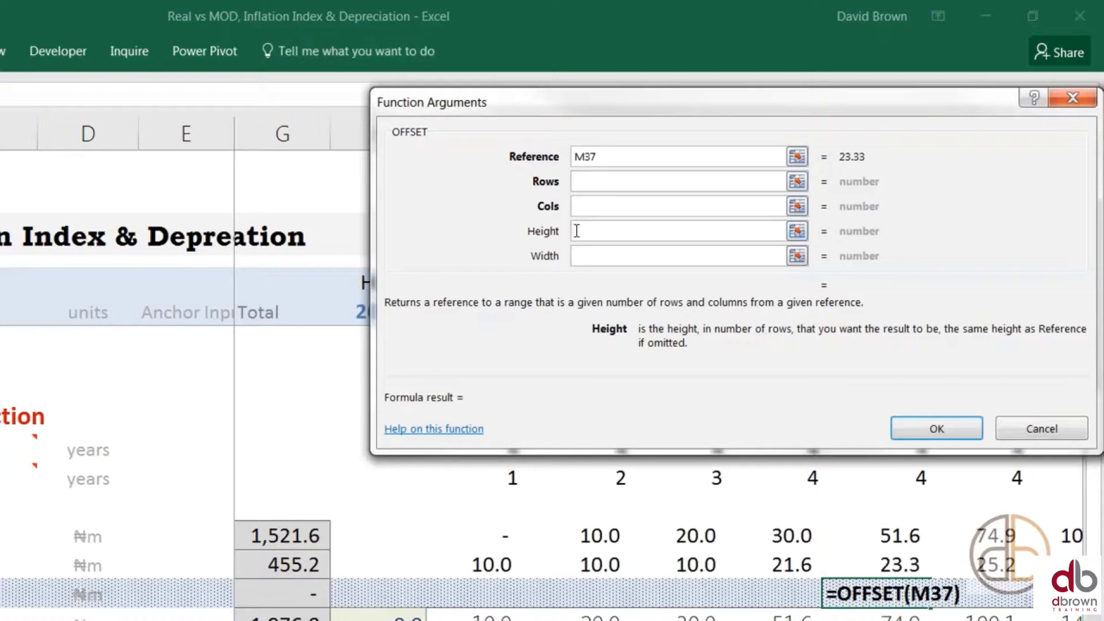
type("1")
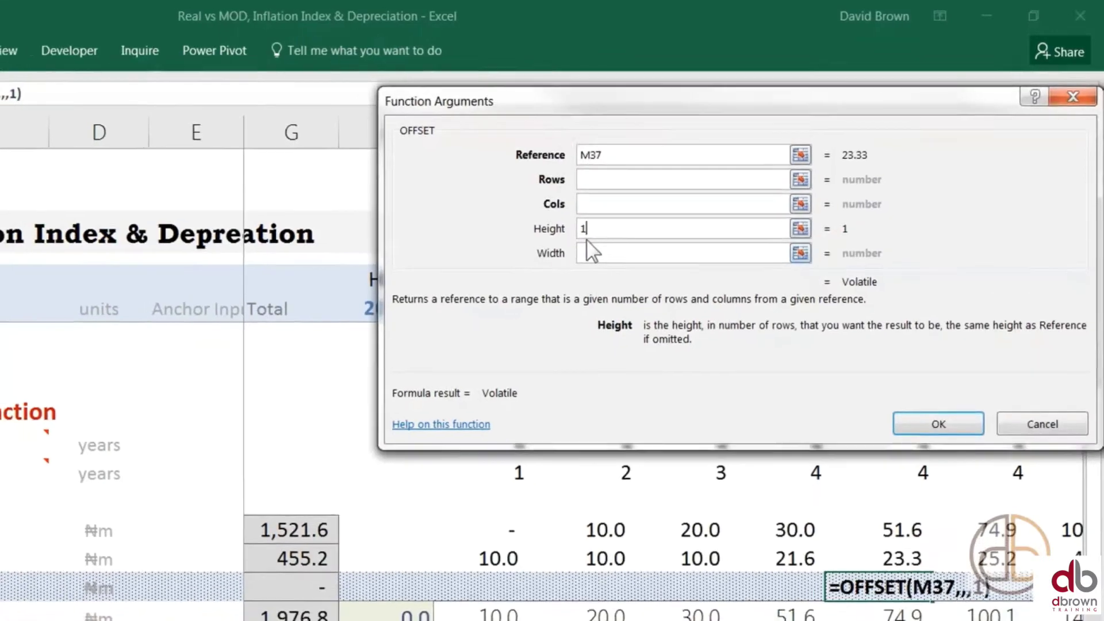
Set the Width to -$E$26, the useful life, and confirm the formula showing 23.3.
left_click(592, 255)
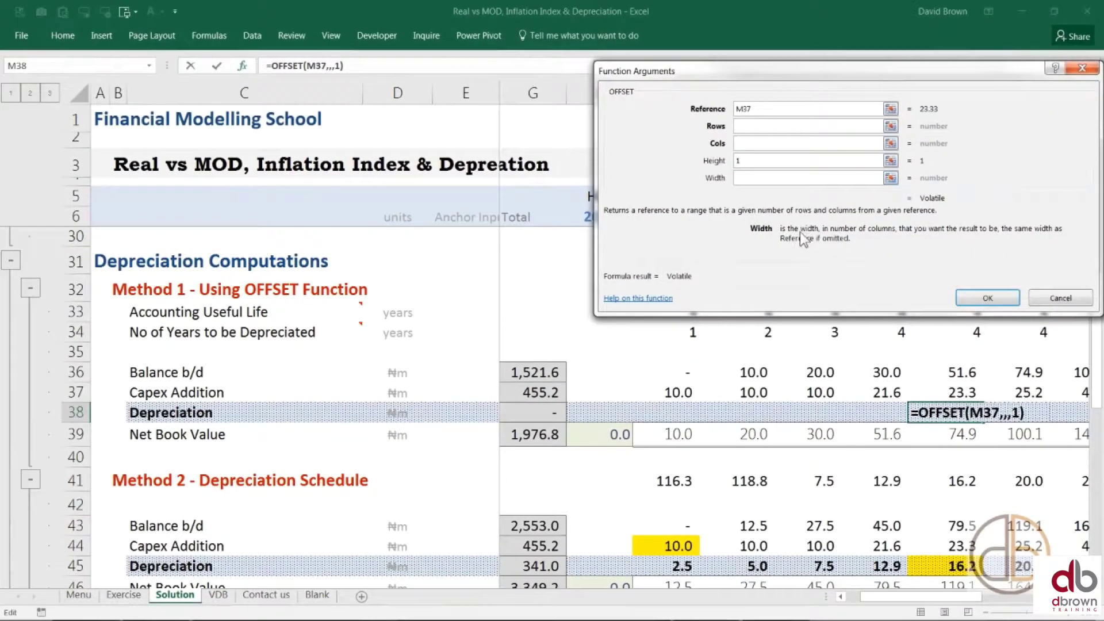
type("-")
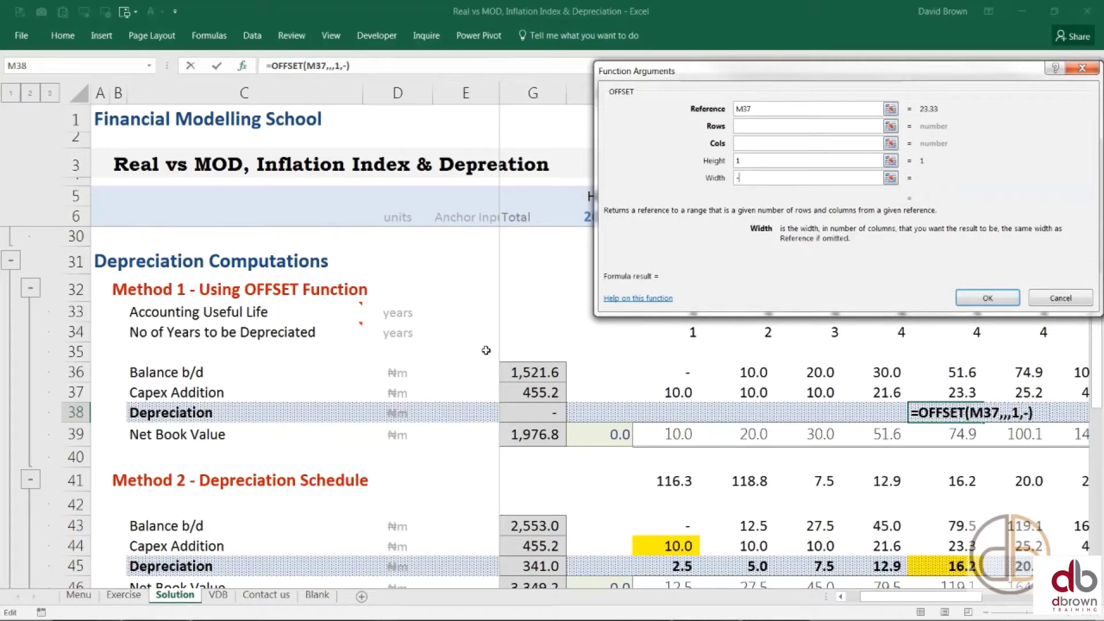
scroll(482, 351, "up", 2)
scroll(474, 360, "up", 1)
left_click(469, 353)
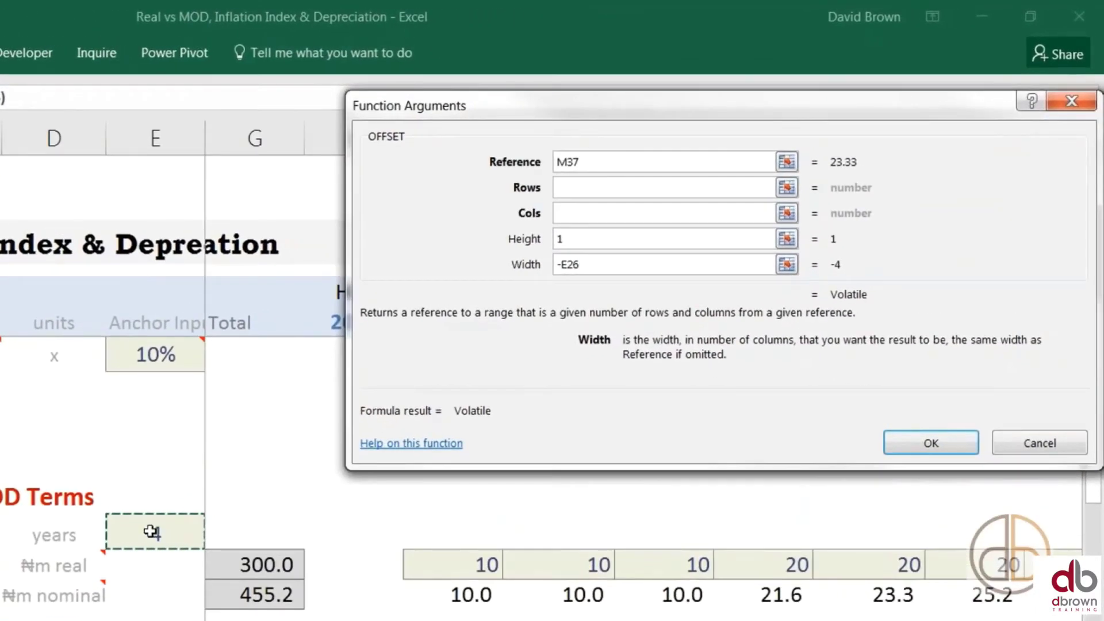
key("F4")
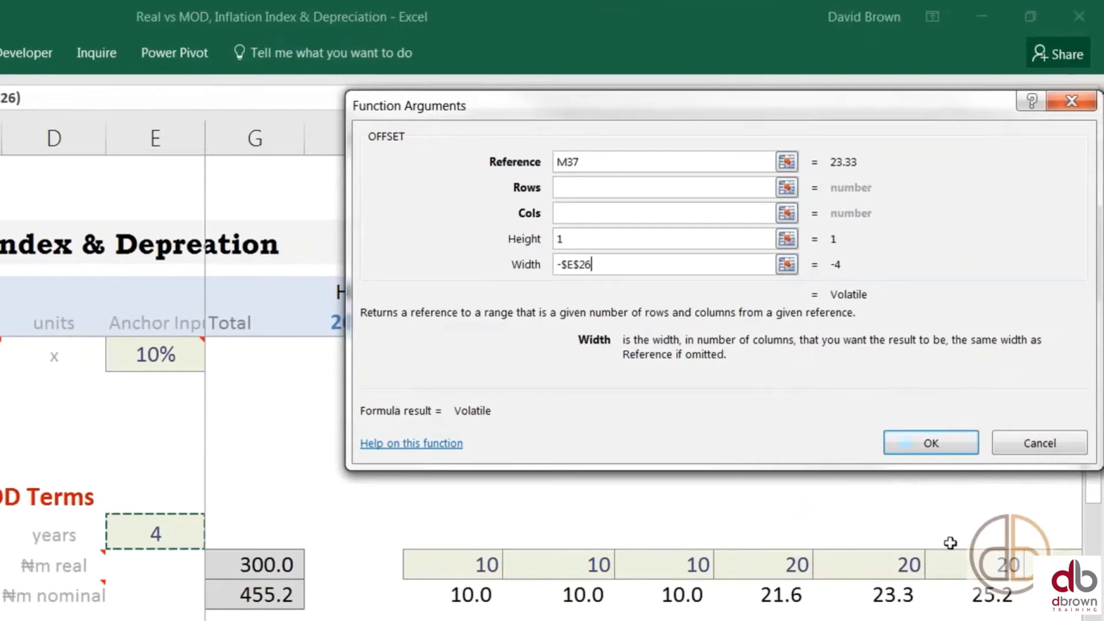
left_click(944, 441)
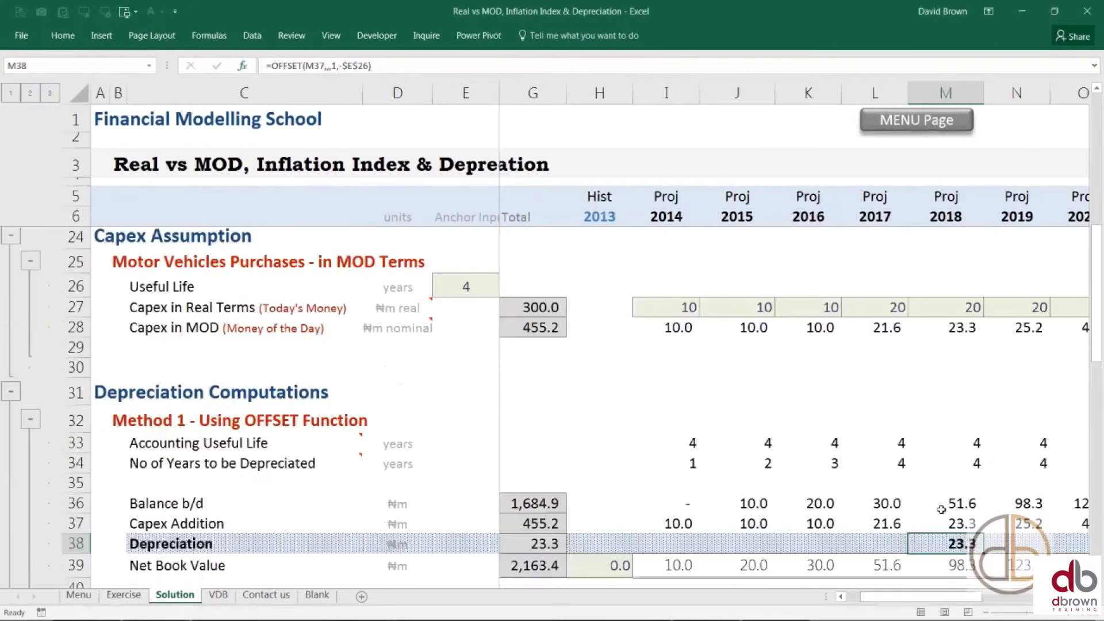
scroll(966, 501, "down", 2)
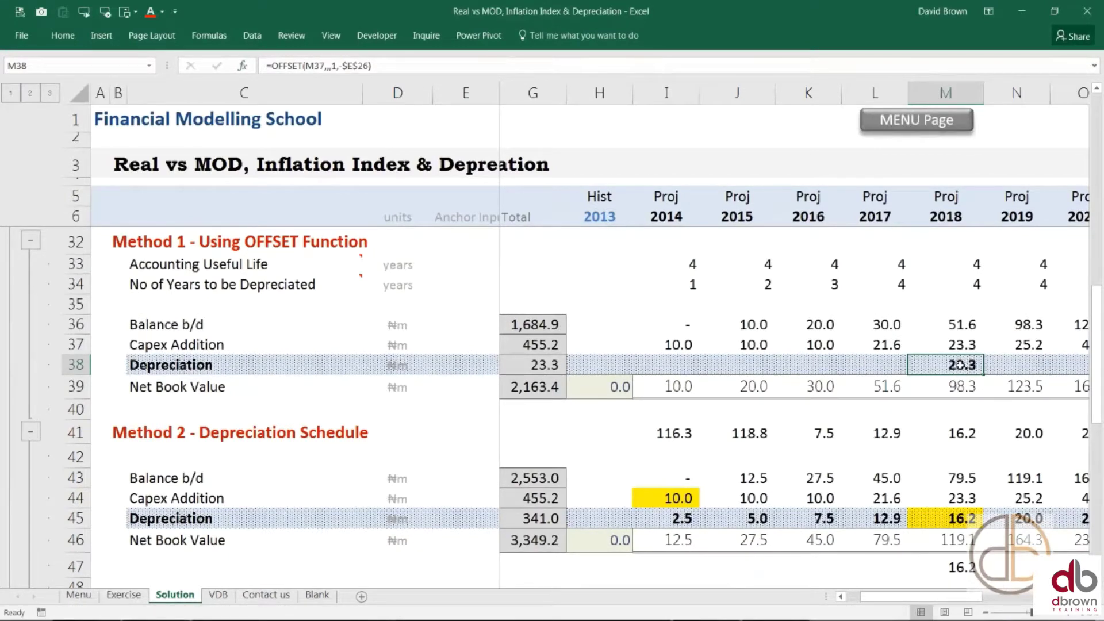
Evaluate M38's OFFSET with F9 to inspect the referenced capex values.
key("F2")
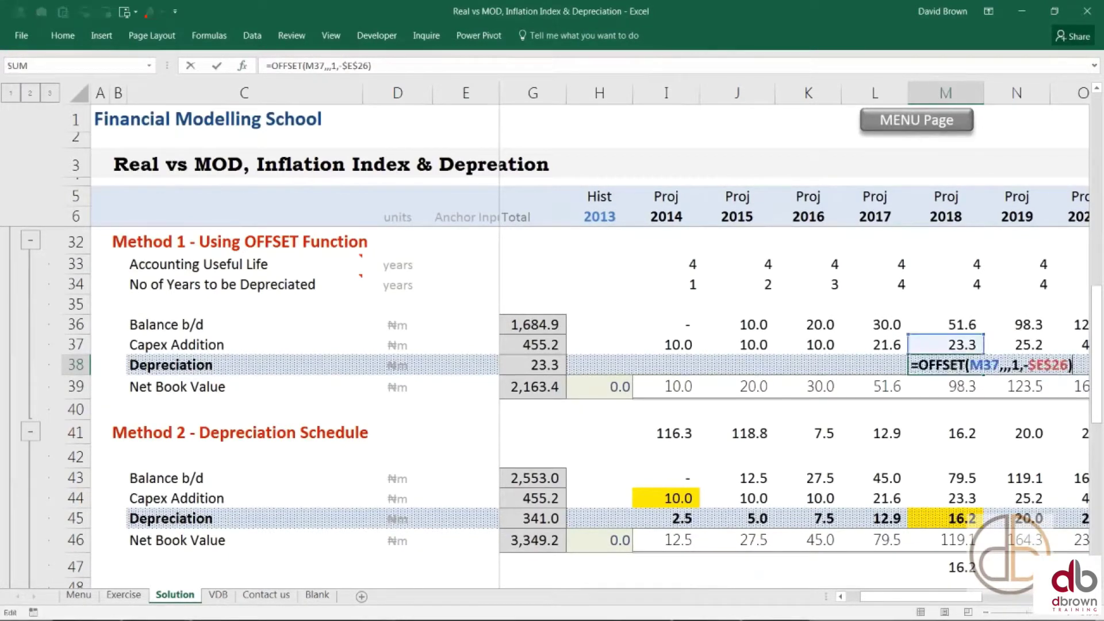
key("F9")
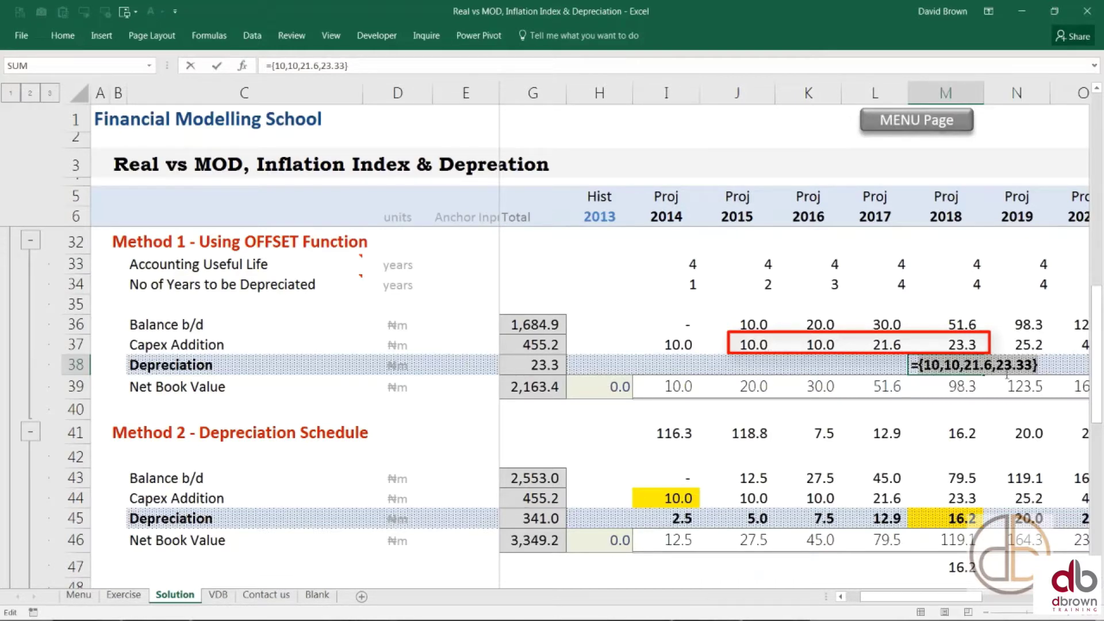
key("Escape")
Wrap M38 as =SUM(OFFSET(M37,,,1,-$E$26)), totalling 64.9.
key("F2")
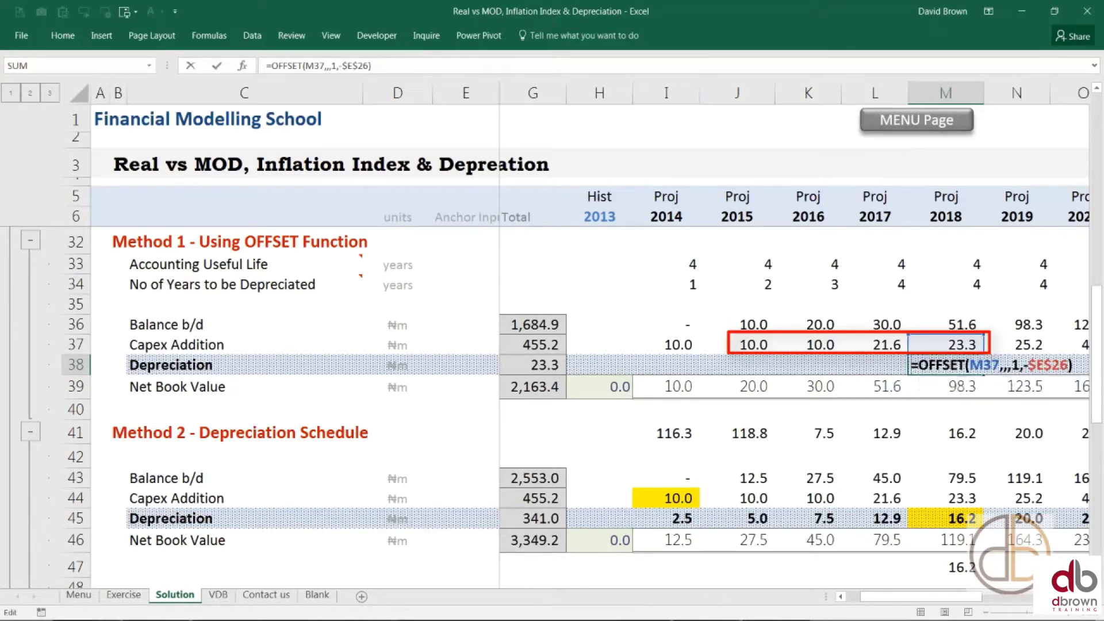
type("sum(")
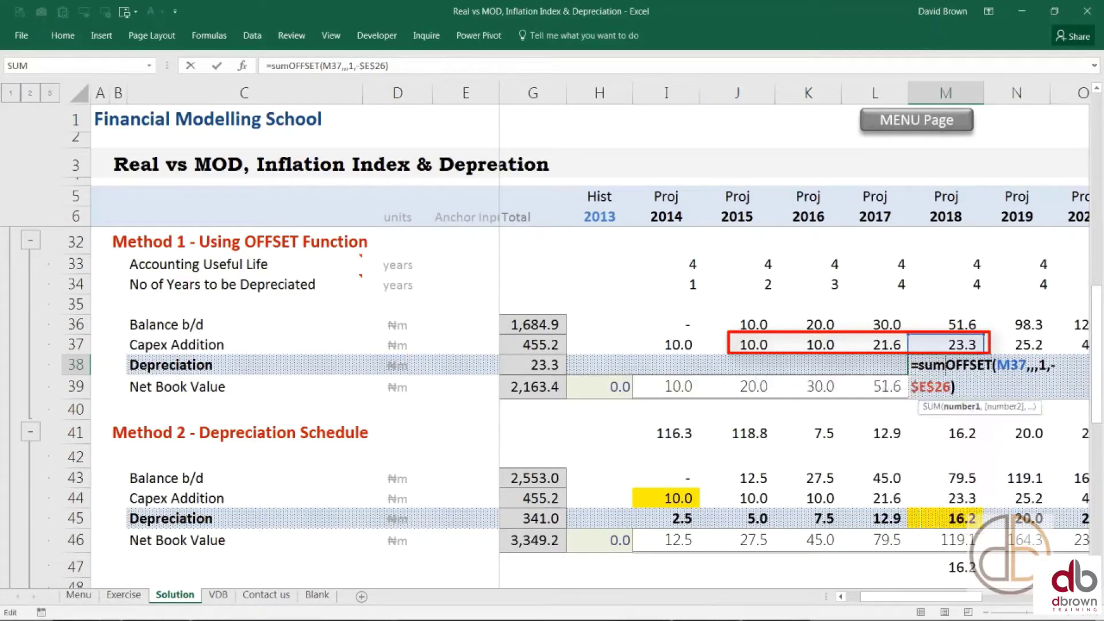
key("End")
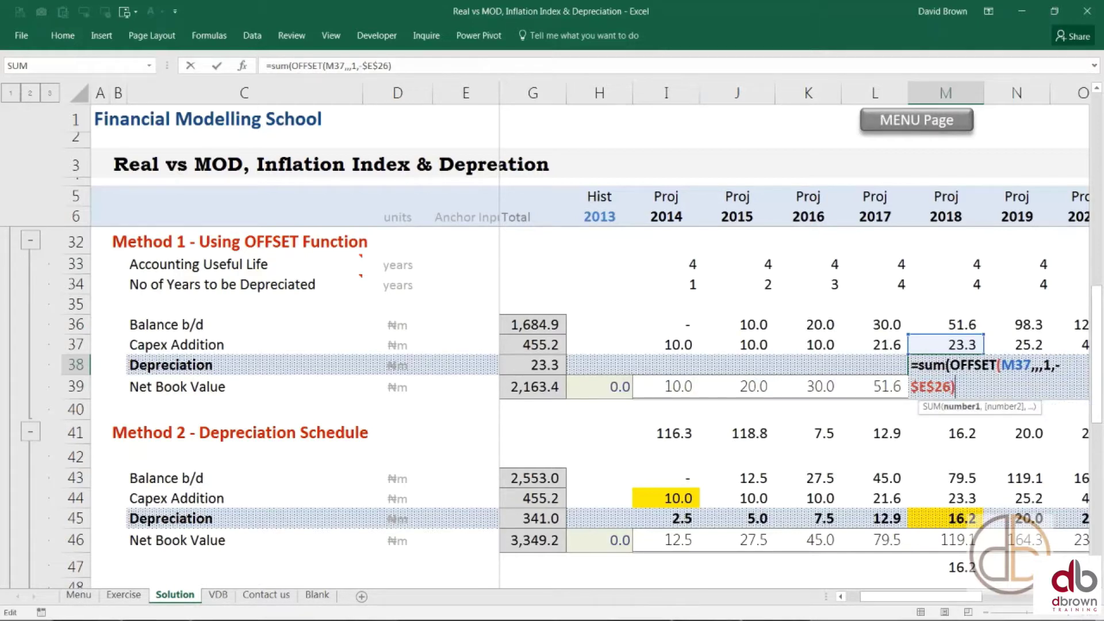
type(")")
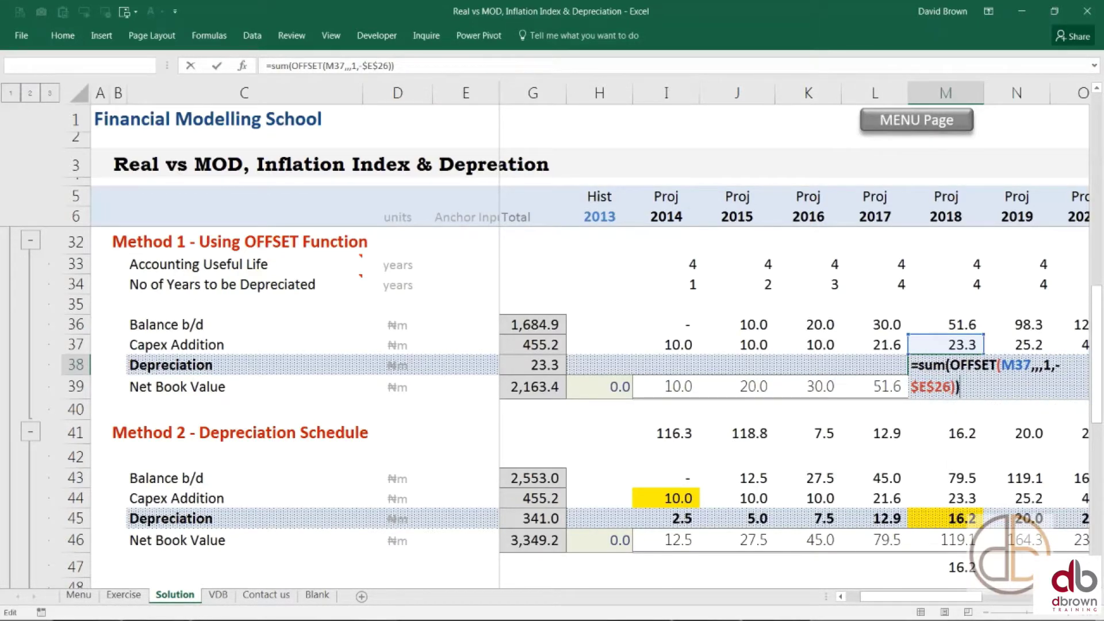
key("Return")
left_click(946, 365)
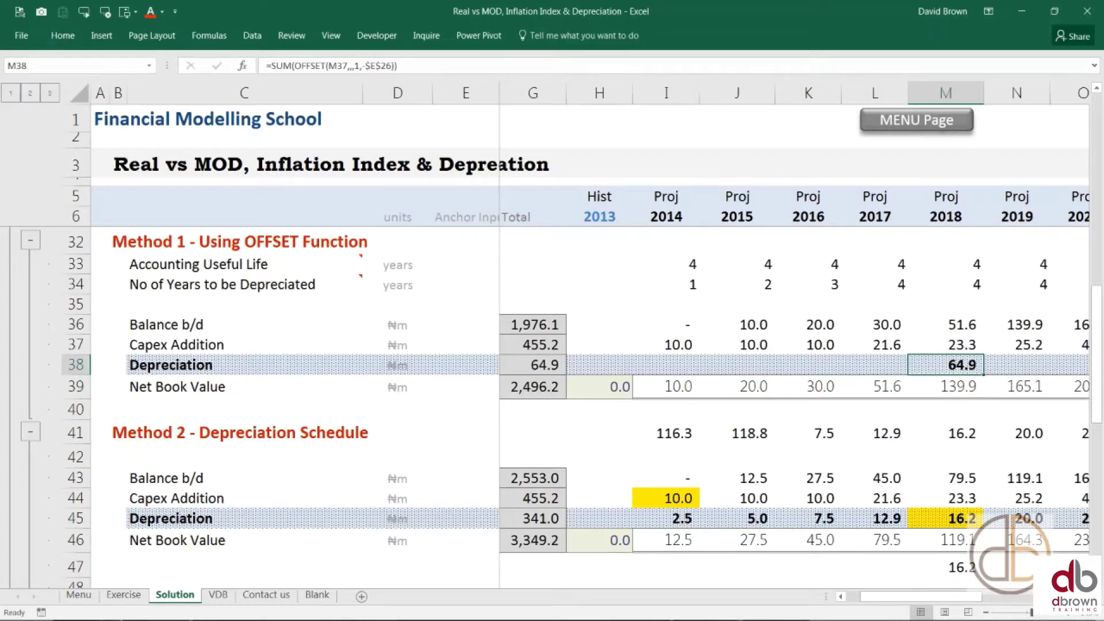
Append /4 to the M38 depreciation formula, giving 16.2.
key("F2")
type("/")
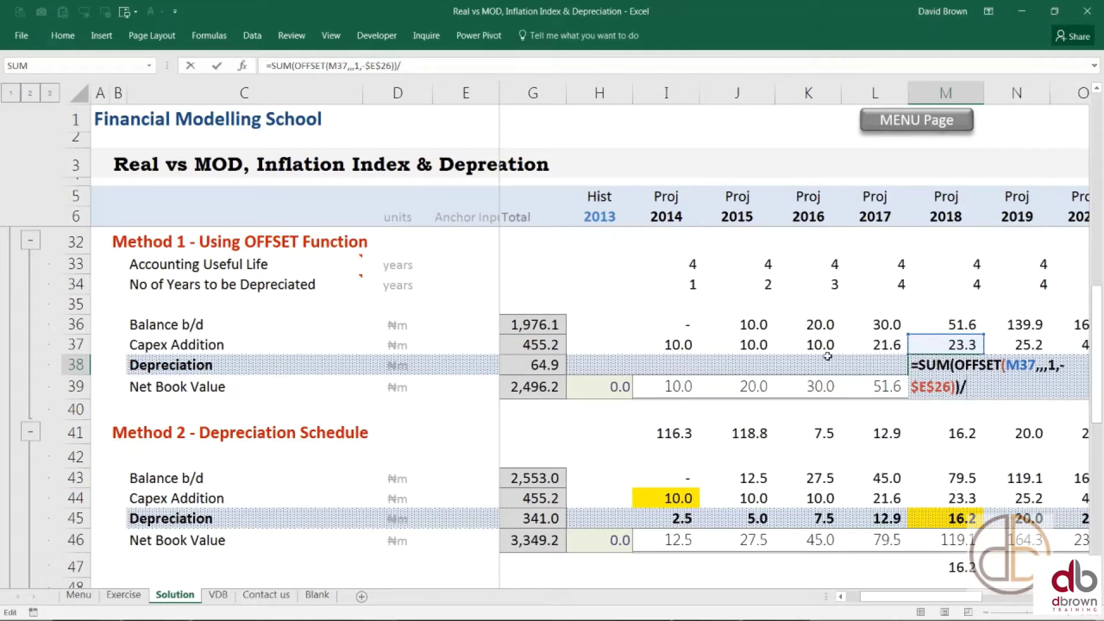
type("4")
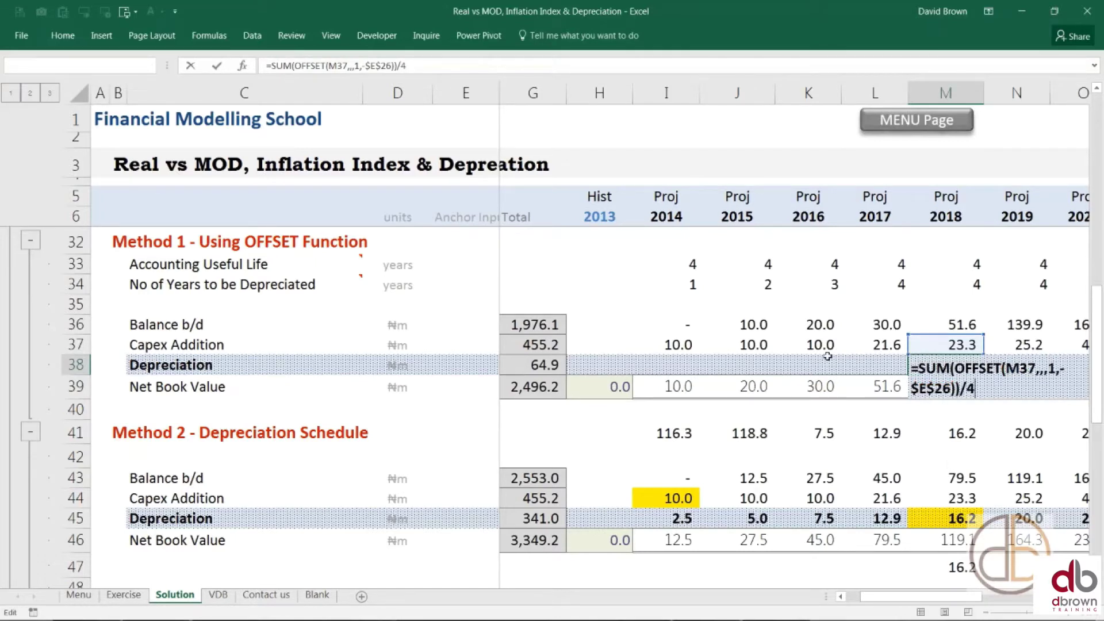
key("Return")
Copy the M38 formula back into I38:L38 for 2014–2017.
key("Up")
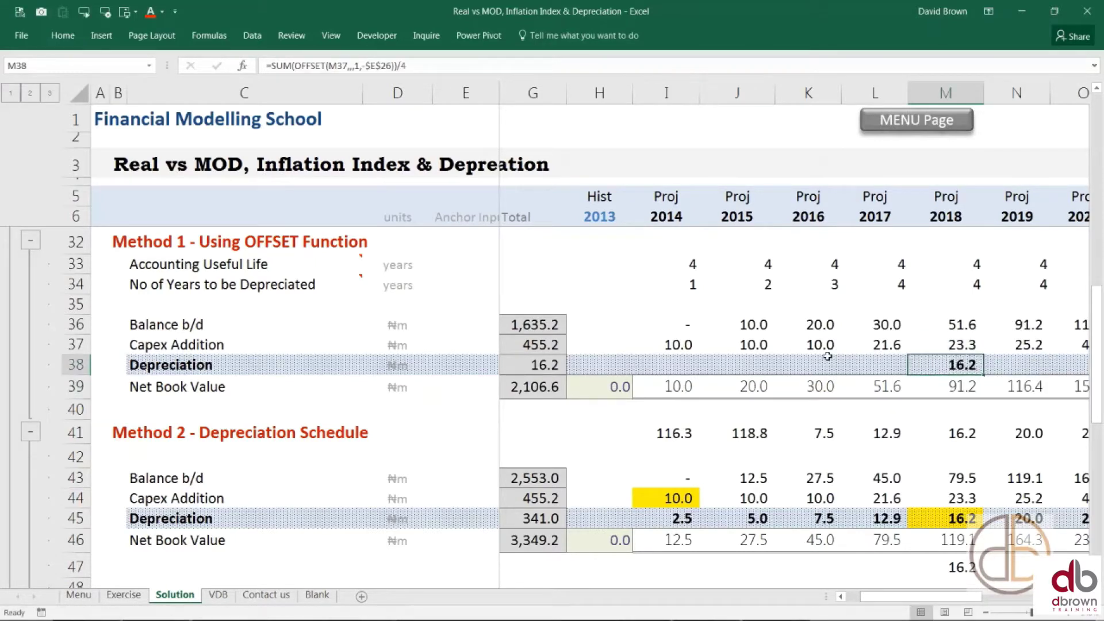
key("ctrl+c")
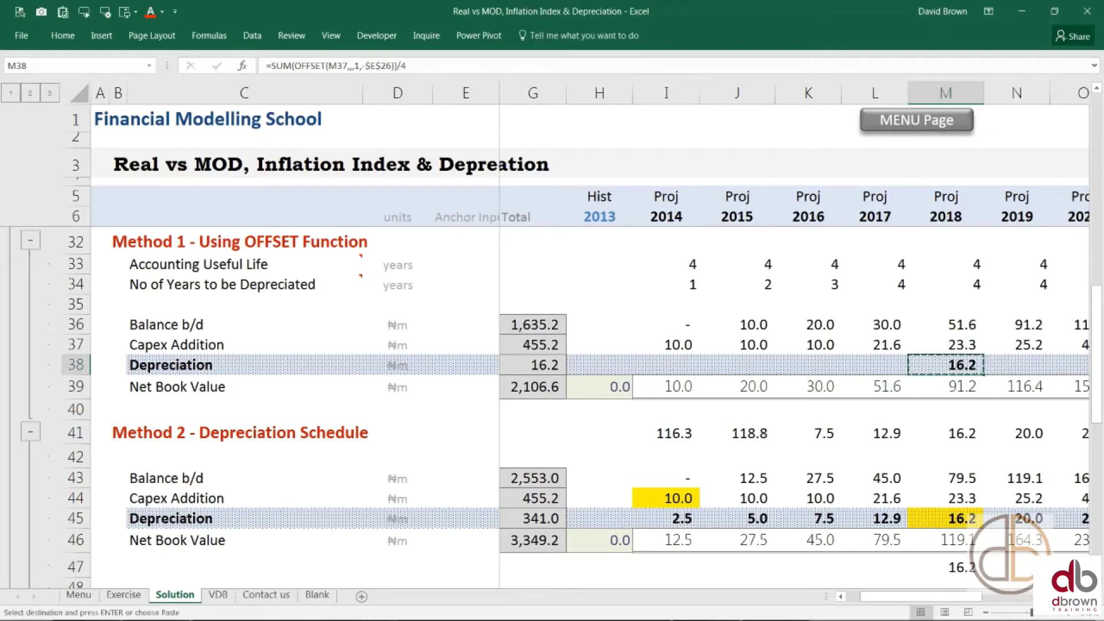
key("shift+Left")
key("shift+Left")
key("shift+Left")
key("shift+Left")
key("Return")
key("Left")
key("Left")
key("Left")
key("Left")
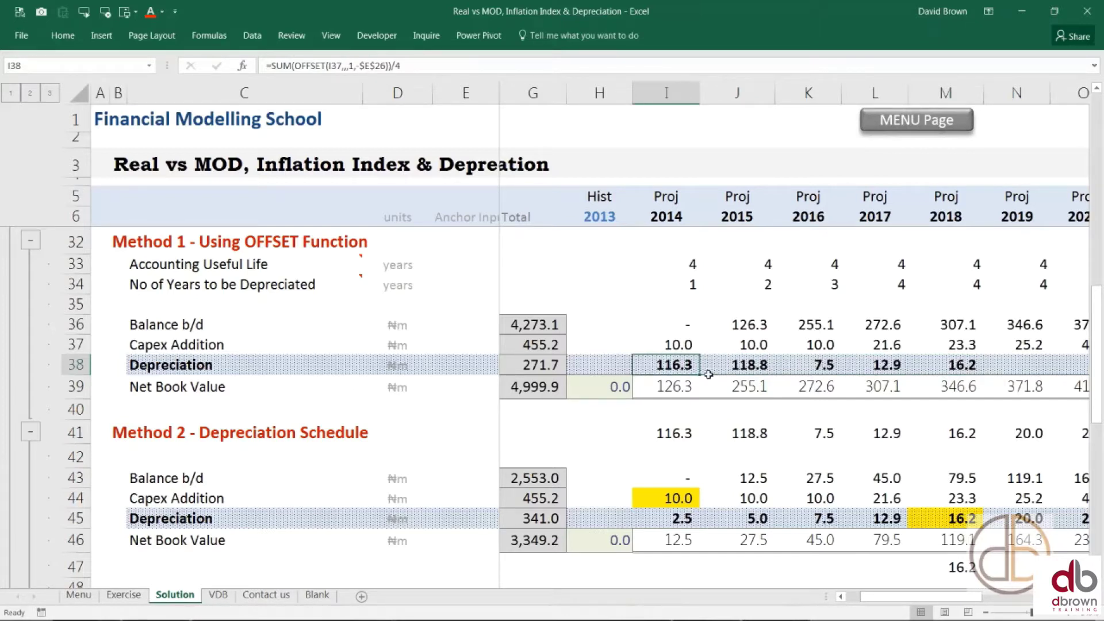
double_click(667, 365)
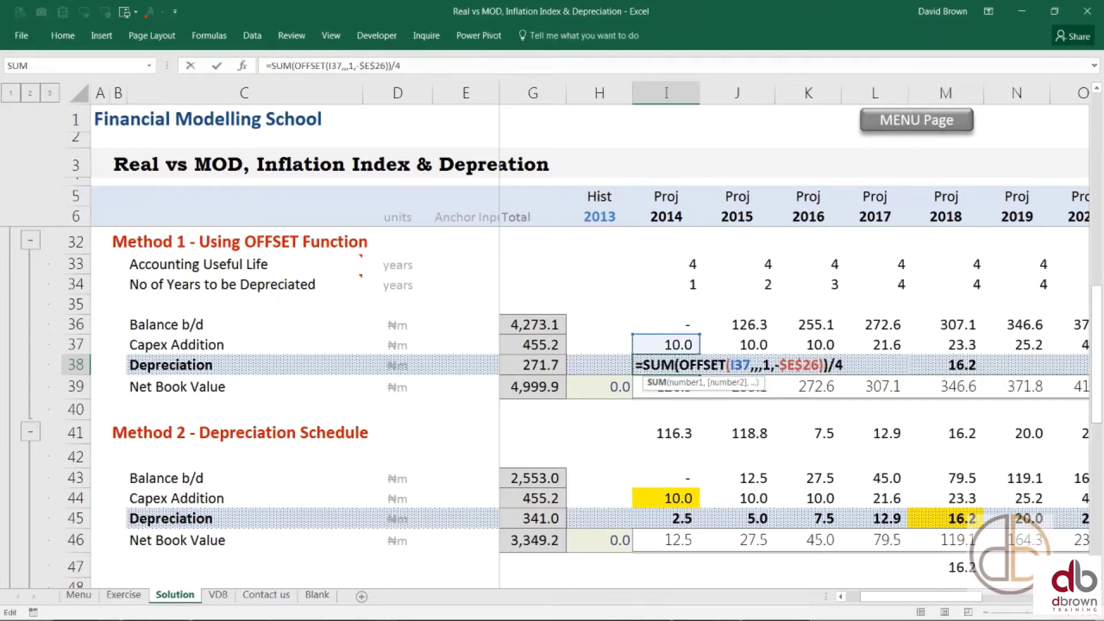
key("Escape")
left_click_drag(676, 344, 481, 352)
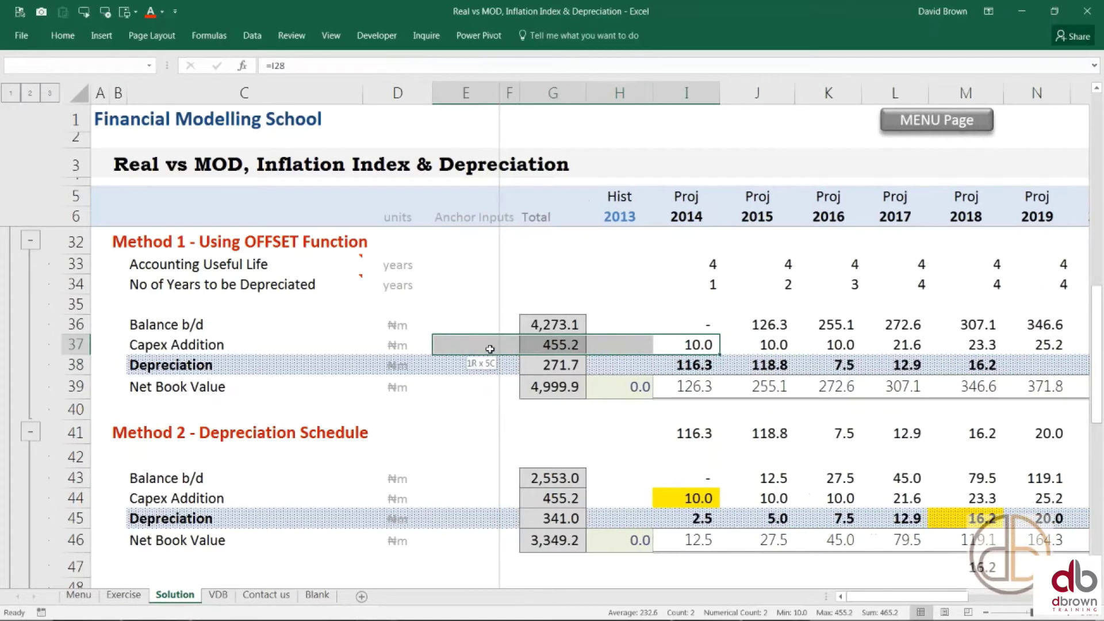
left_click_drag(489, 349, 489, 350)
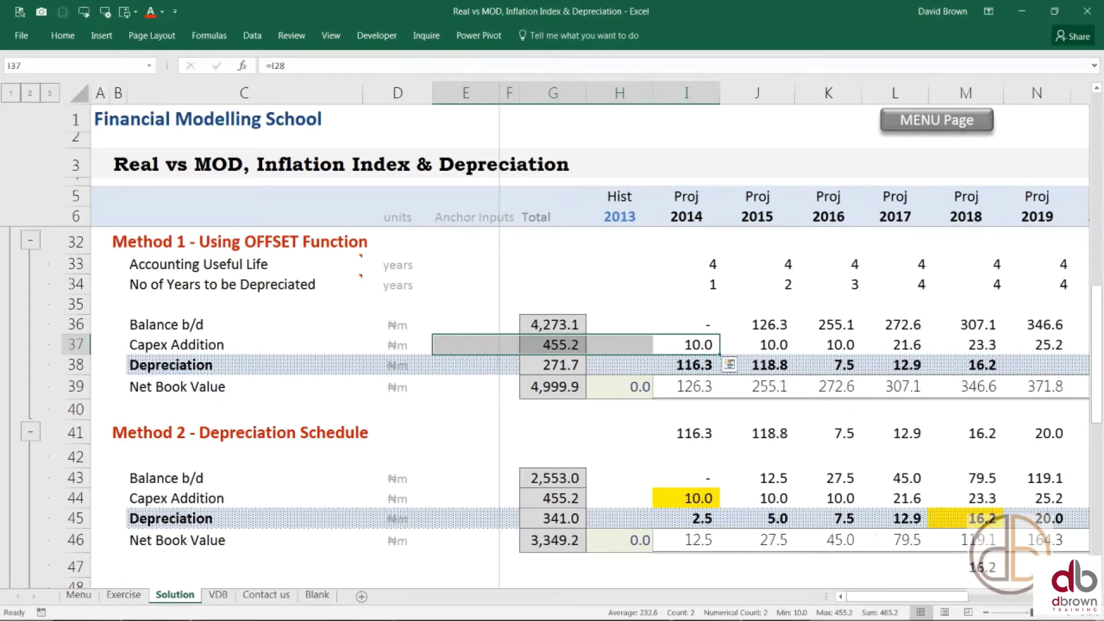
left_click(773, 347)
left_click_drag(750, 345, 553, 345)
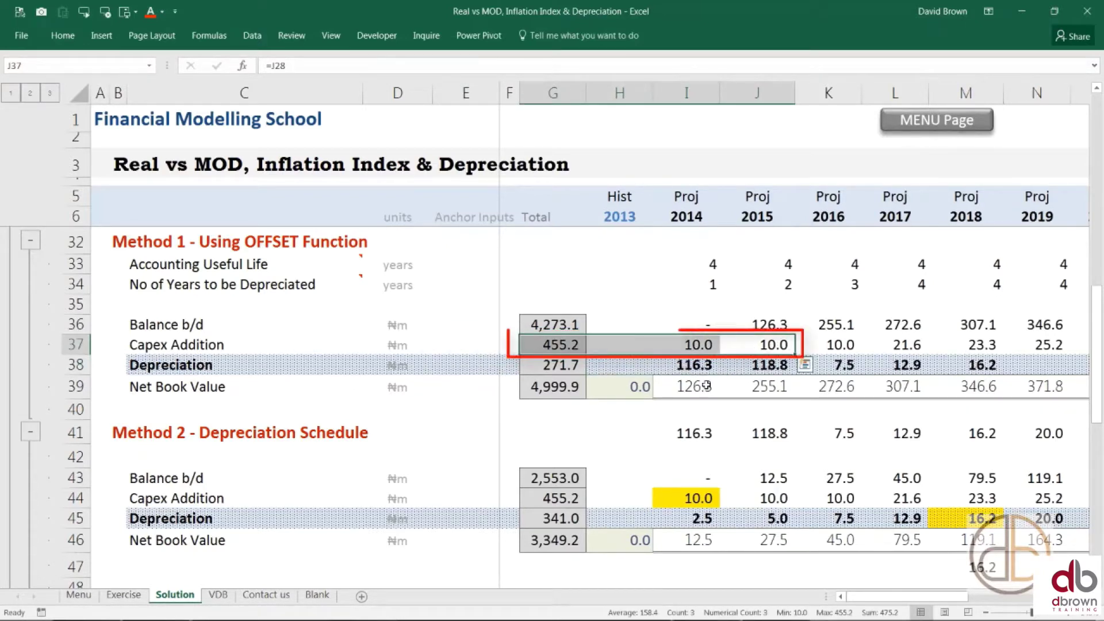
left_click(704, 363)
left_click(706, 345)
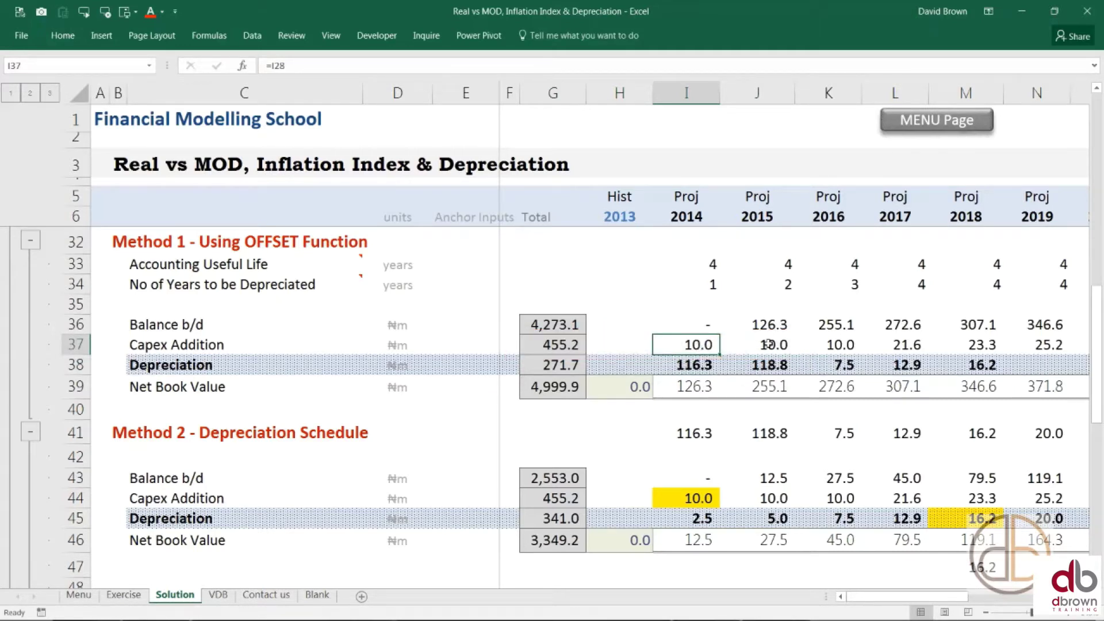
left_click(749, 343)
key("shift+Left")
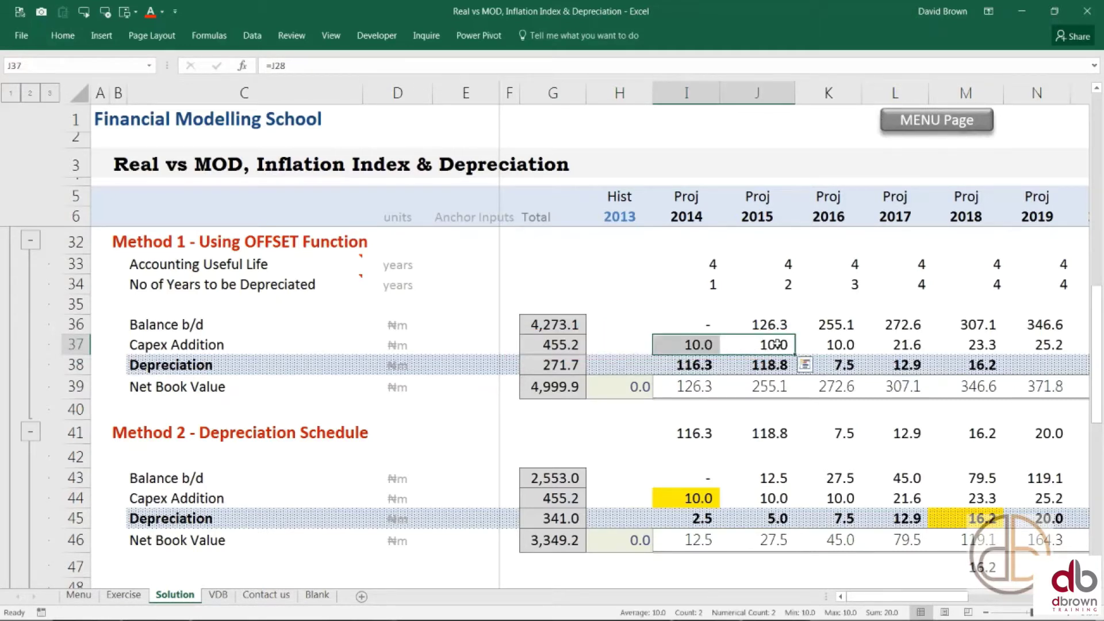
left_click(841, 343)
key("shift+Left")
key("shift+Left")
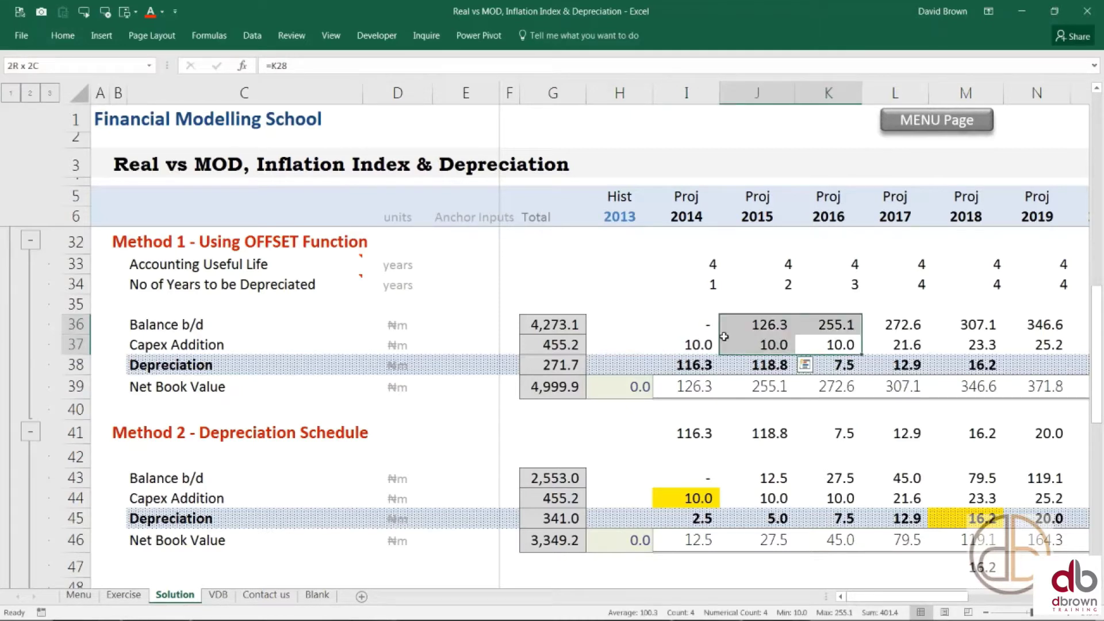
left_click_drag(887, 352, 713, 349)
left_click(684, 366)
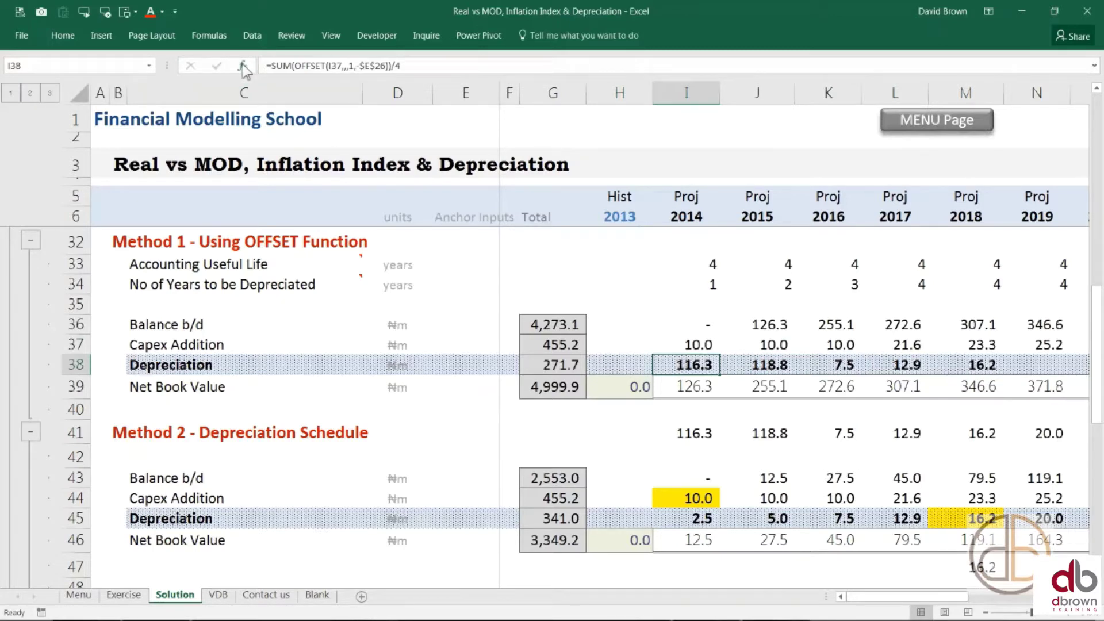
Change the I38 OFFSET width to the absolute reference $I$34.
left_click(308, 67)
key("shift+F3")
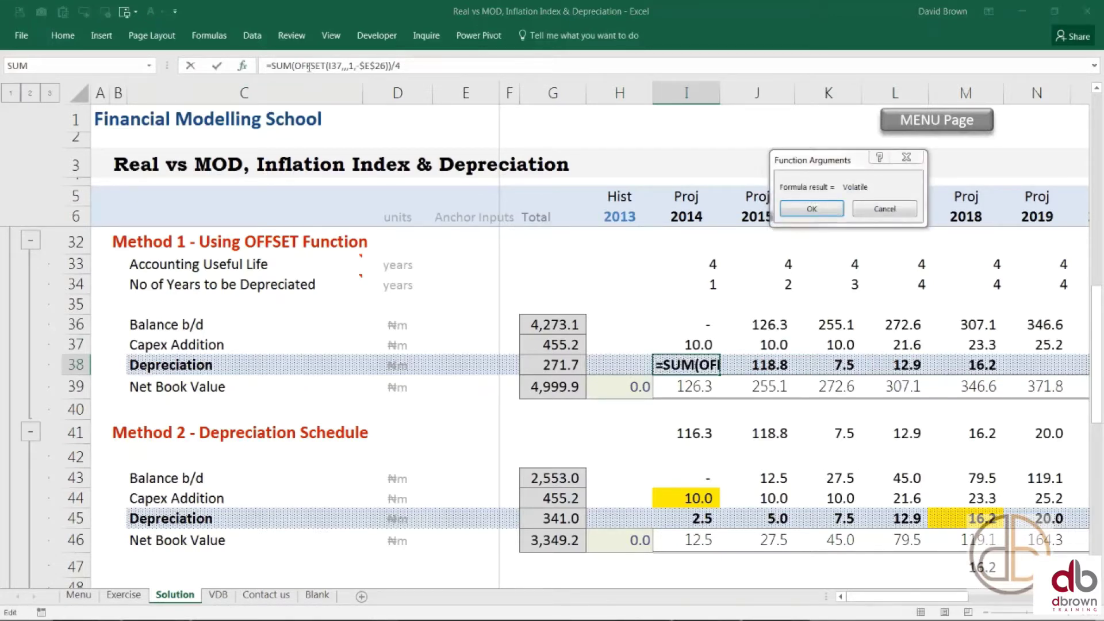
left_click_drag(1003, 161, 885, 156)
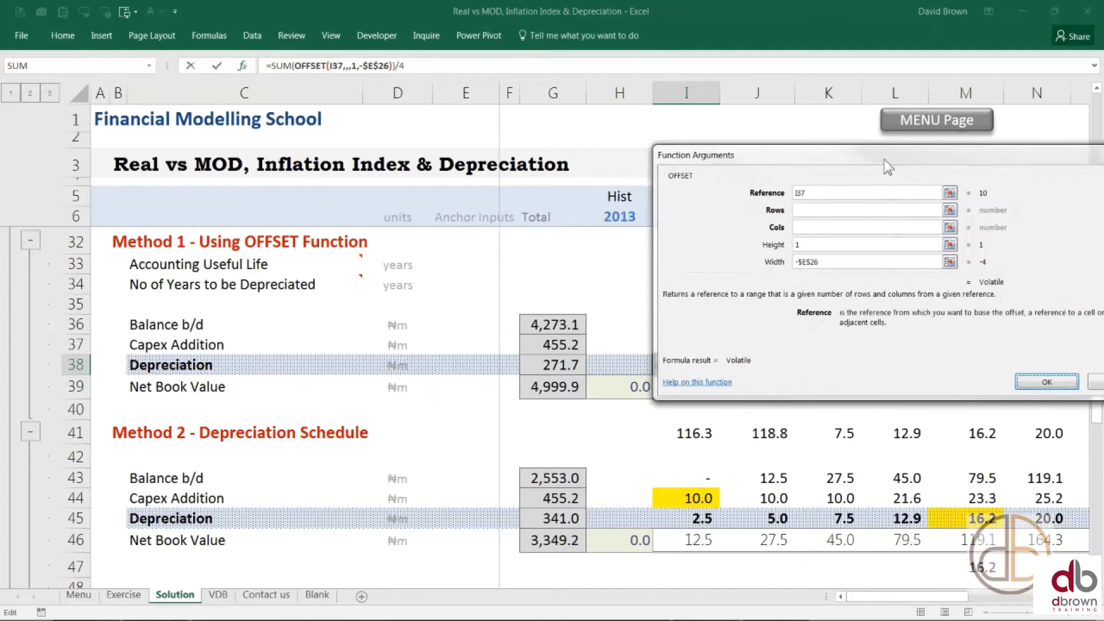
left_click(844, 261)
left_click_drag(814, 152, 785, 490)
left_click(703, 285)
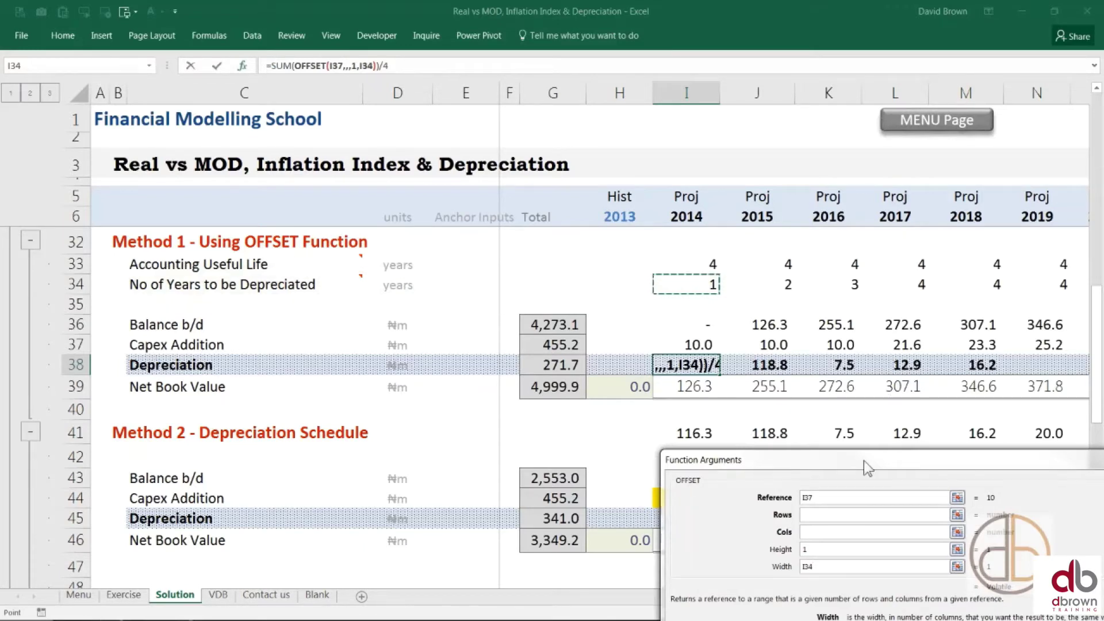
left_click_drag(864, 463, 888, 190)
key("F4")
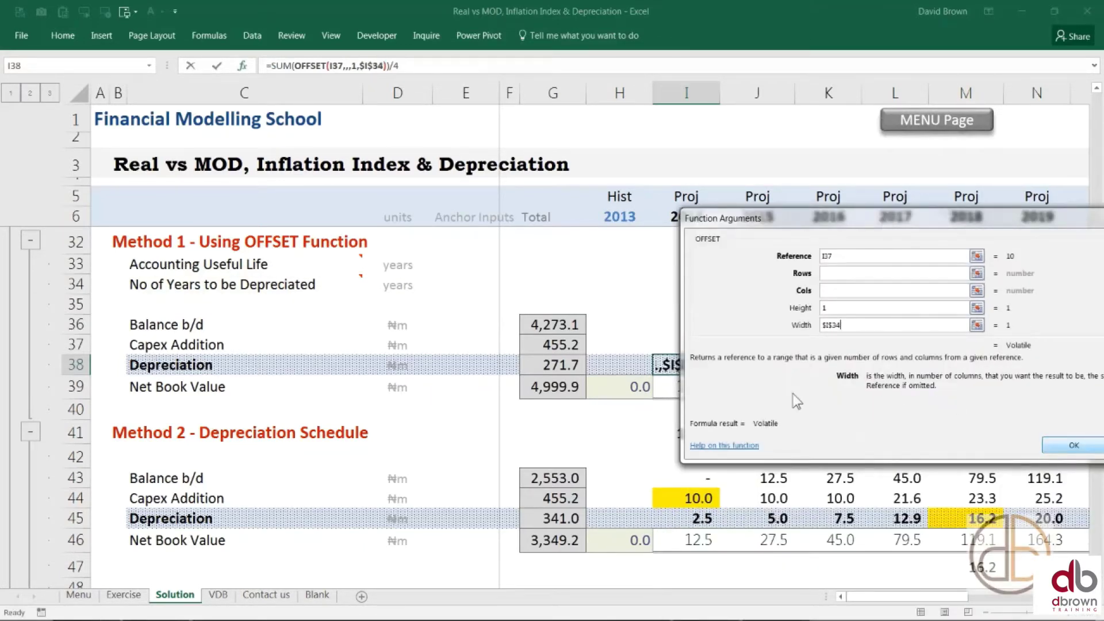
left_click(1073, 445)
Fill the I38 formula across I38:N38, giving 2.5, 2.5, 2.5, 5.4, 5.8, 6.3.
key("shift+Right")
key("shift+Right")
key("shift+Right")
key("shift+Right")
key("shift+Right")
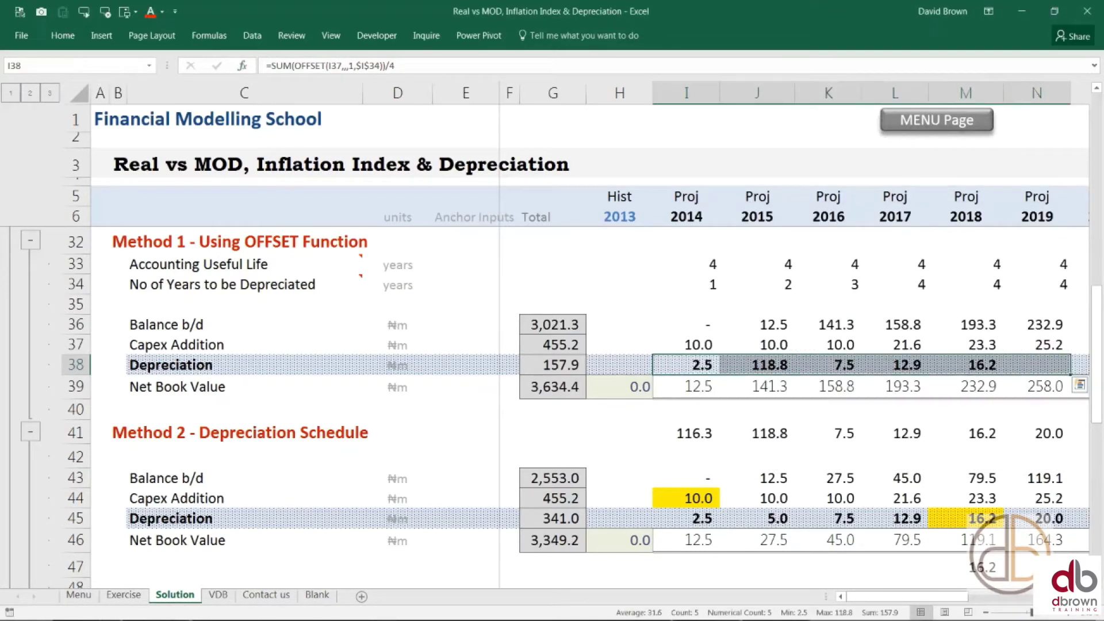
key("ctrl+r")
left_click(699, 365)
key("Right")
key("Right")
key("Right")
key("Right")
key("Left")
key("Left")
key("Left")
scroll(768, 450, "down", 1)
scroll(768, 450, "down", 4)
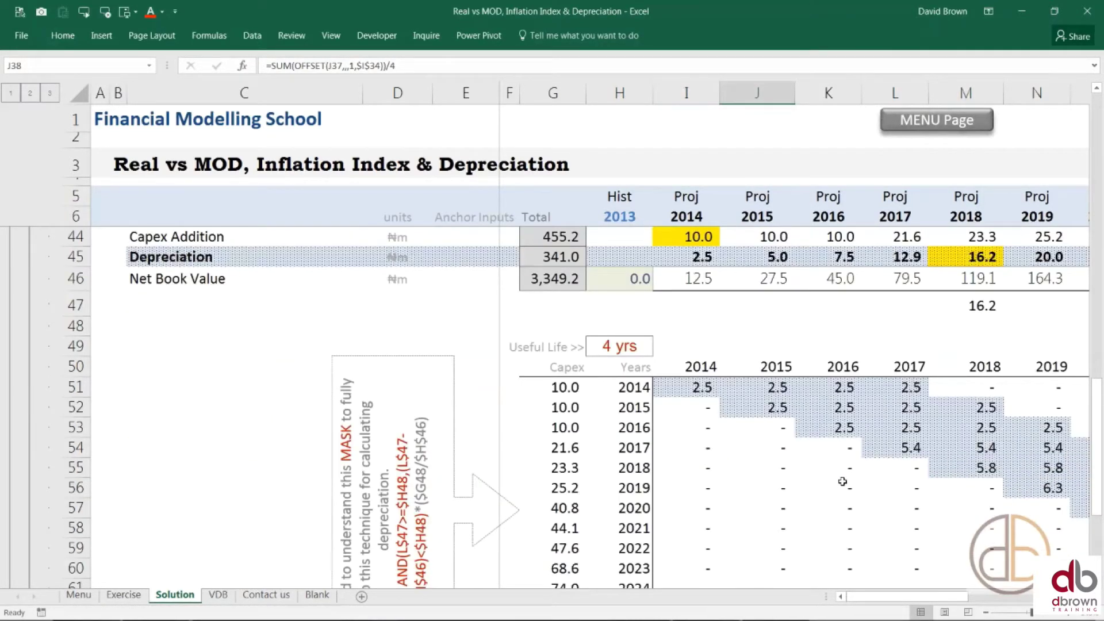
scroll(841, 482, "up", 3)
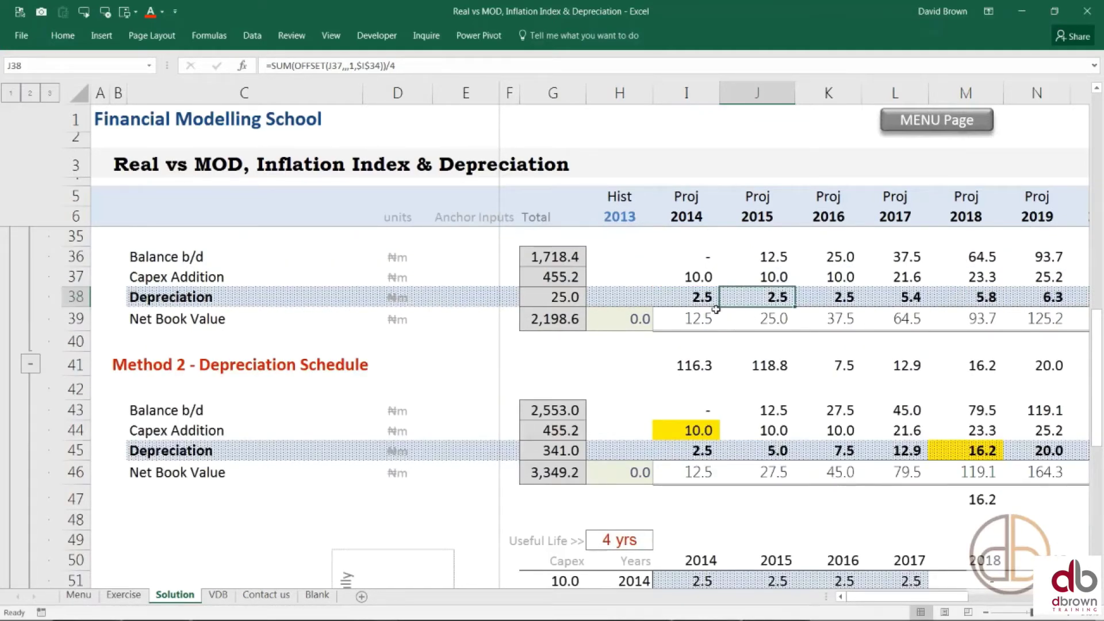
left_click(704, 301)
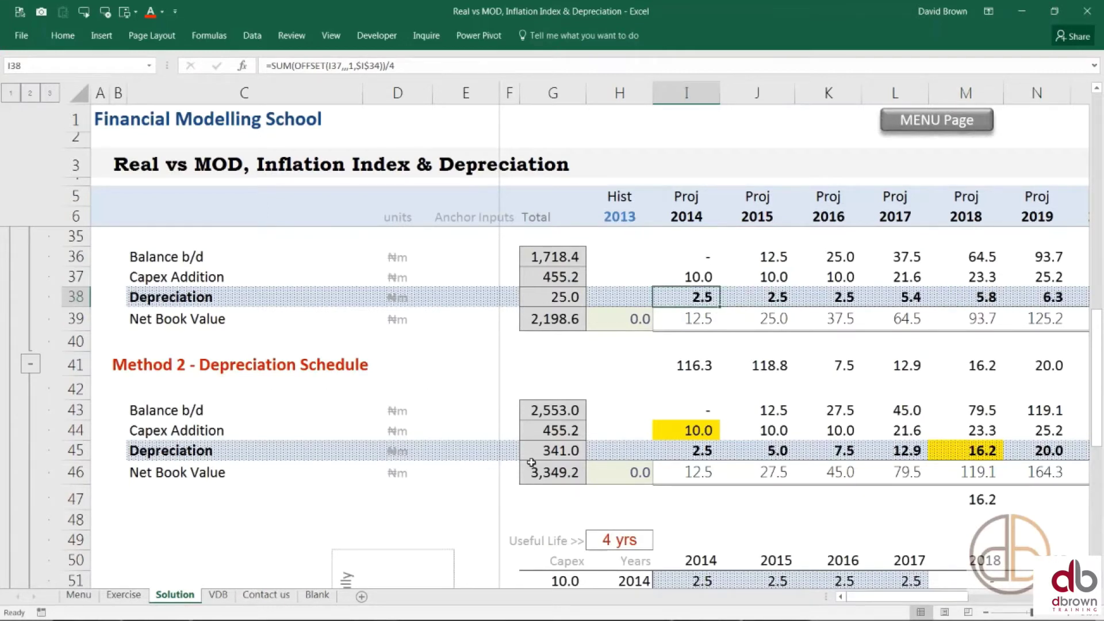